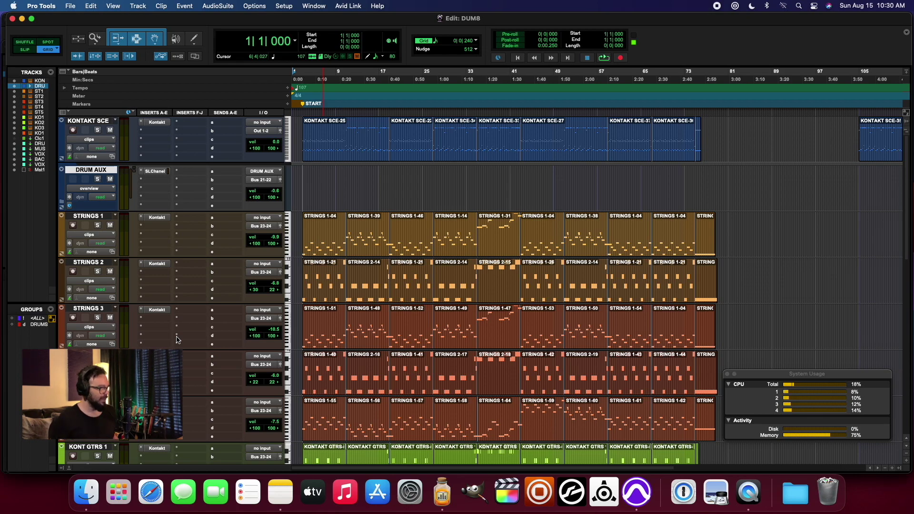
- View the KONT GTRS 2 guitar instrument, then close the Kontakt window
scroll(353, 197, "down", 5)
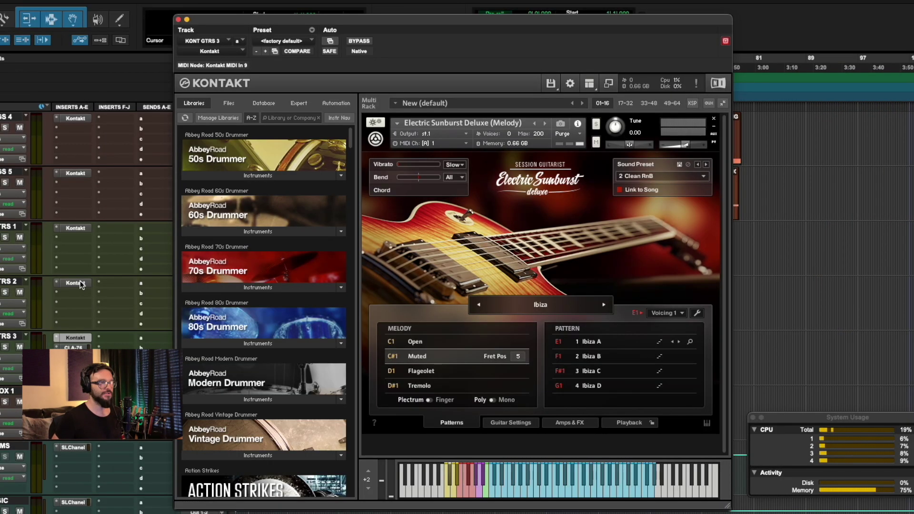
left_click(76, 283)
left_click(76, 234)
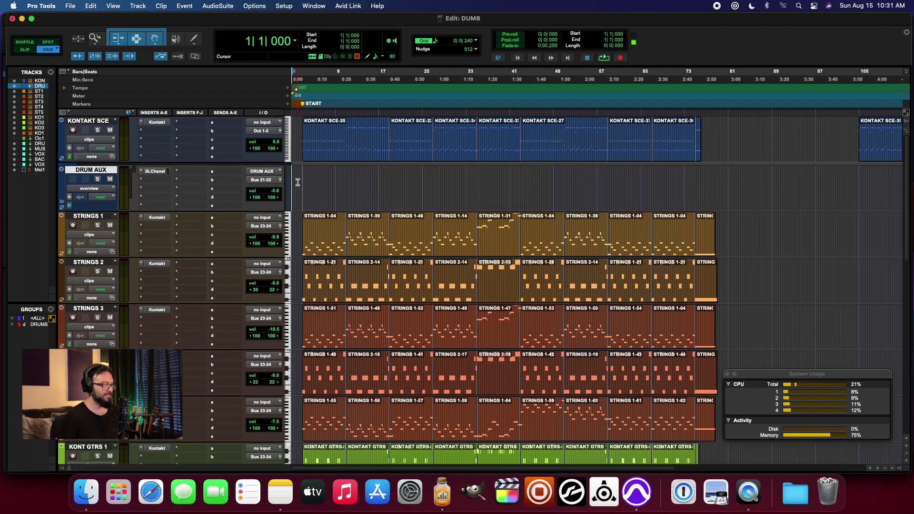
- Start playback and shift Pharlight's grain position in KONT VOX 1's Kontakt instrument
key("space")
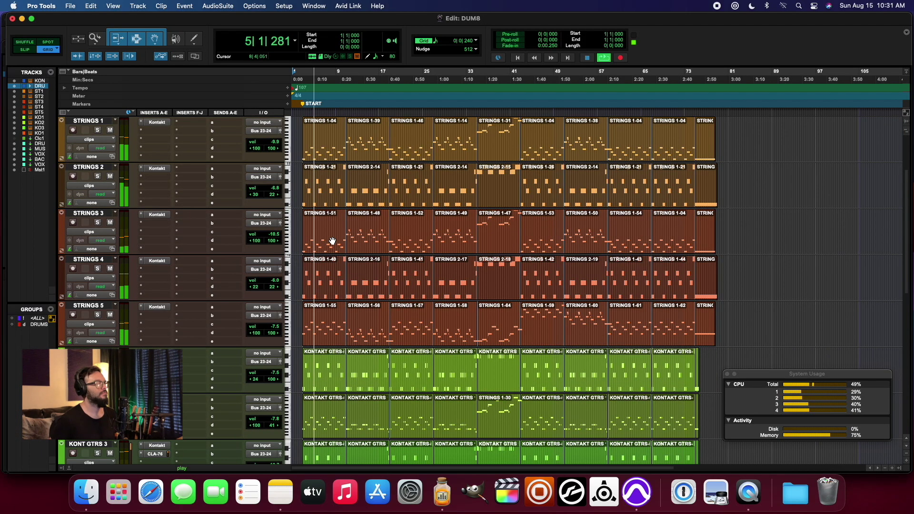
scroll(331, 241, "down", 2)
scroll(332, 241, "down", 2)
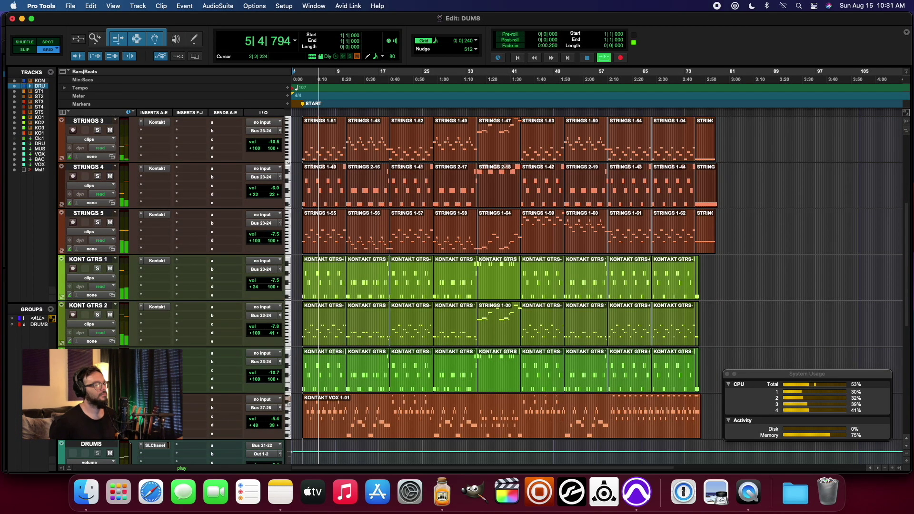
left_click(157, 399)
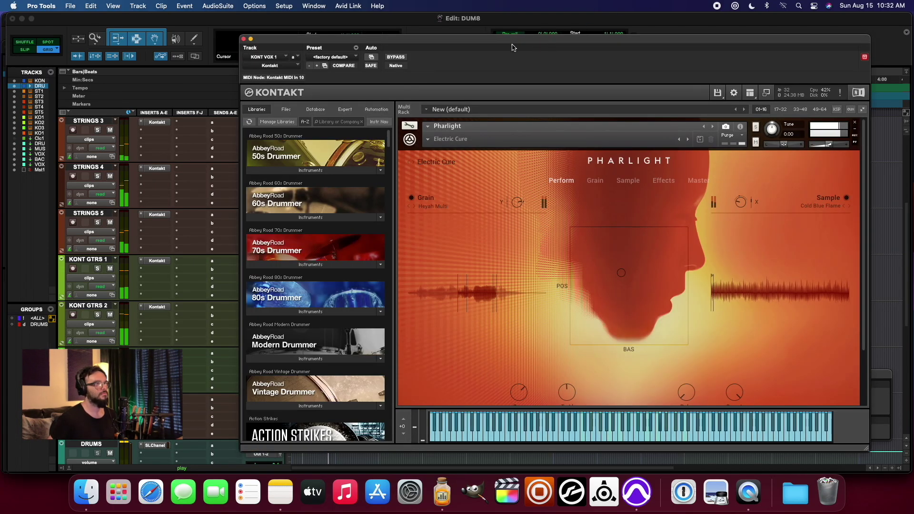
left_click_drag(533, 42, 449, 42)
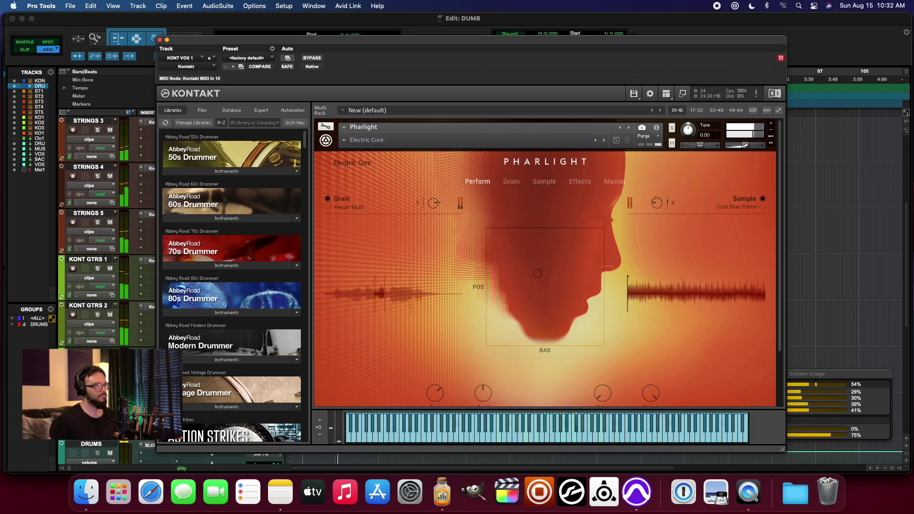
mouse_move(575, 270)
left_mouse_down()
mouse_move(588, 253)
mouse_move(552, 249)
left_mouse_up()
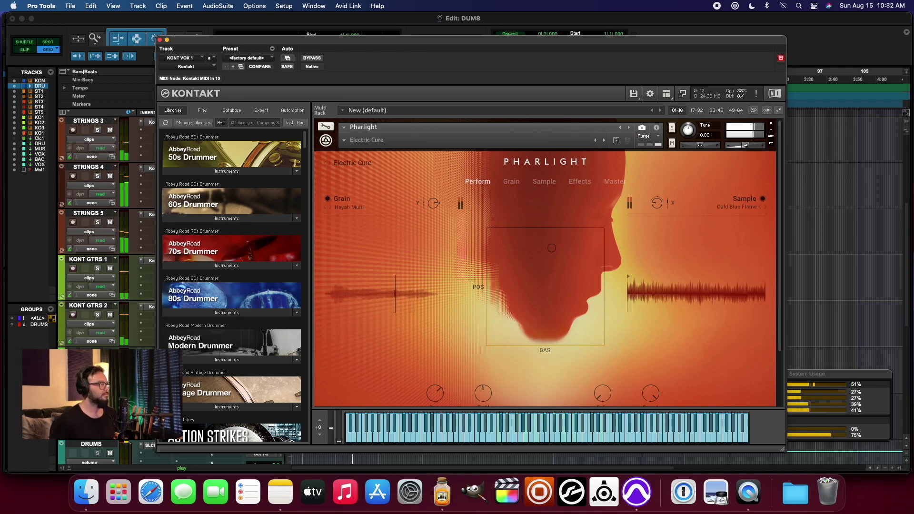
- Audition the KONT GTRS 3 electric and KONT GTRS 2 acoustic guitar instruments
left_click(143, 181)
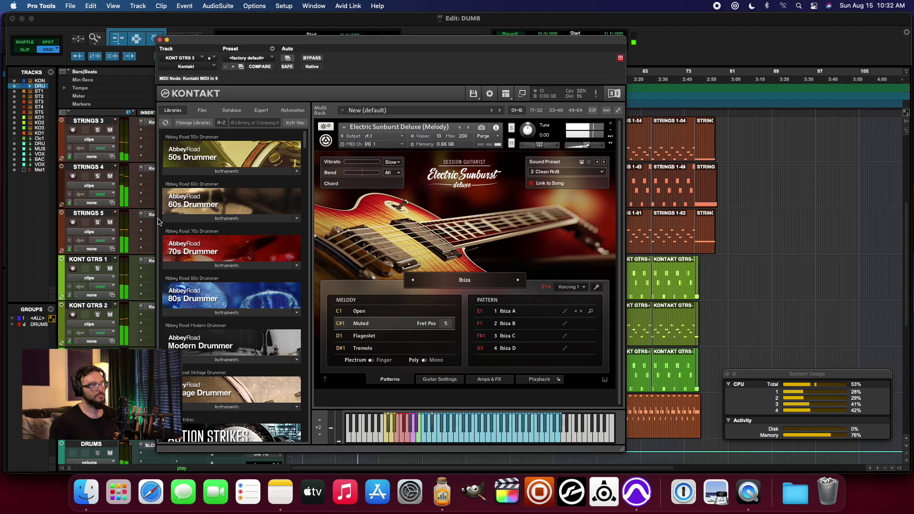
left_click(151, 307)
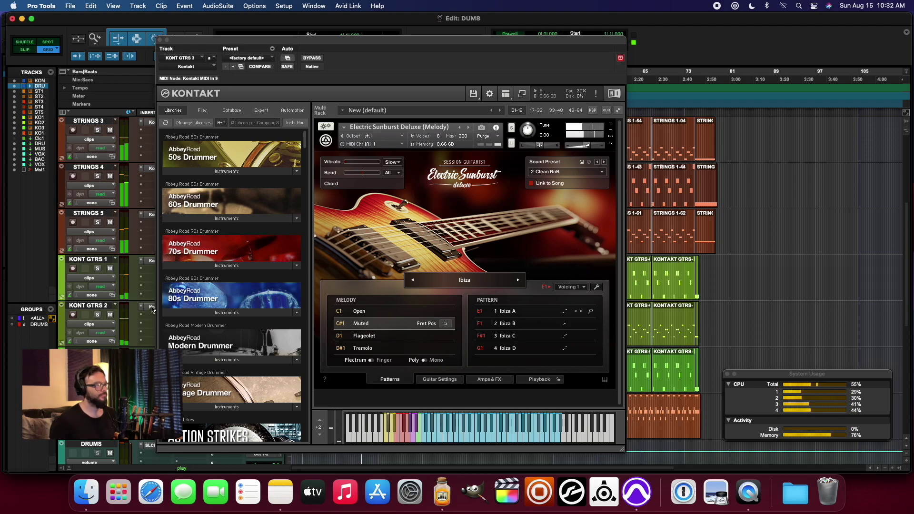
scroll(149, 239, "up", 5)
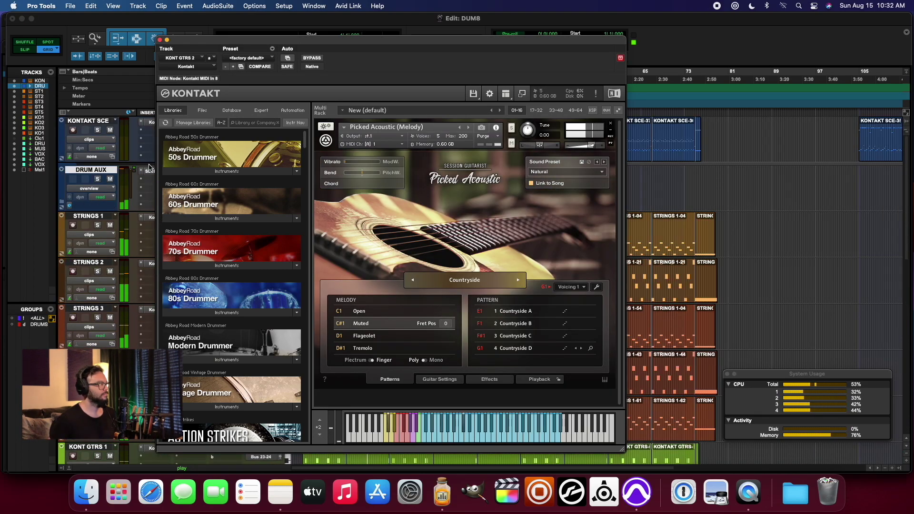
left_click(151, 125)
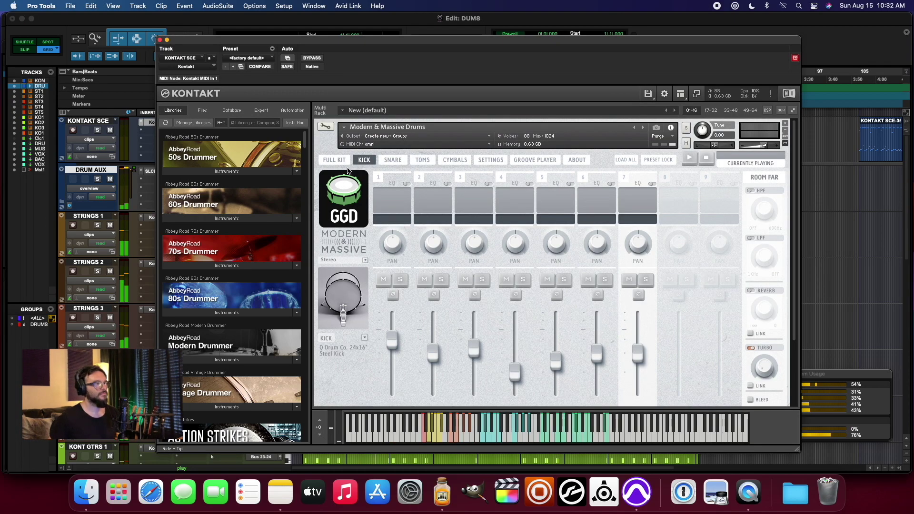
- Audition the KONTAKT SCE drums and STRINGS 1, 3 and 5 instruments, then close Kontakt
left_click(335, 161)
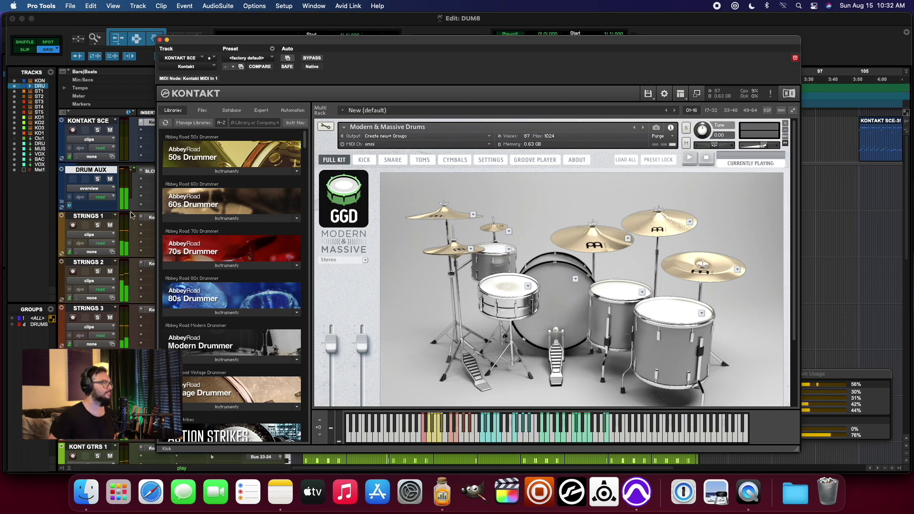
left_click(150, 218)
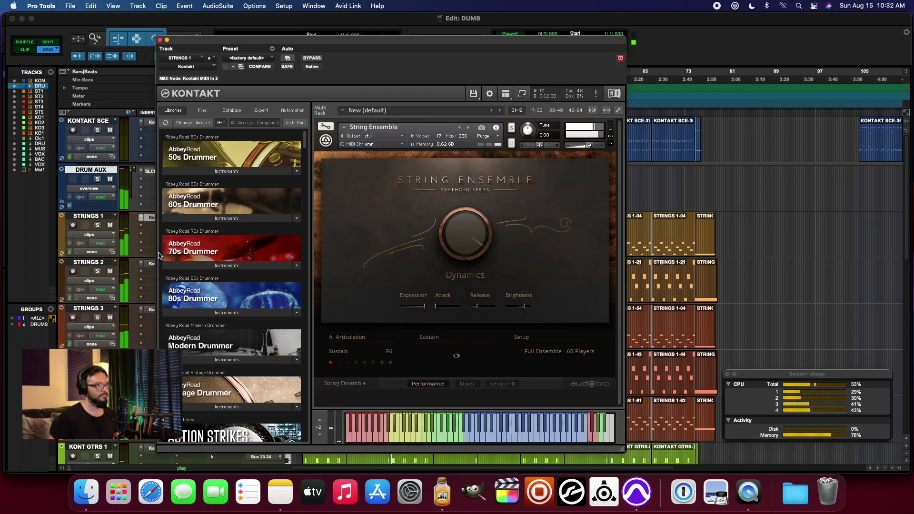
left_click(153, 311)
left_click(152, 311)
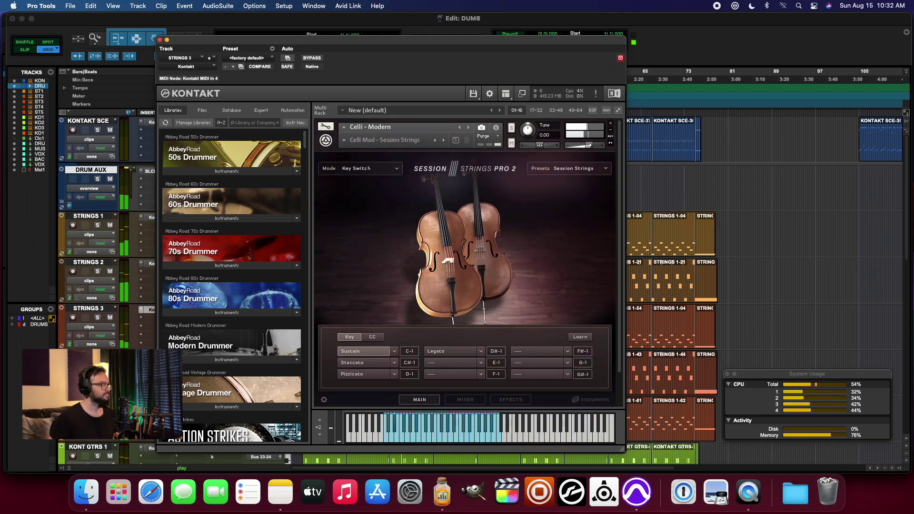
left_click(152, 311)
left_click(152, 402)
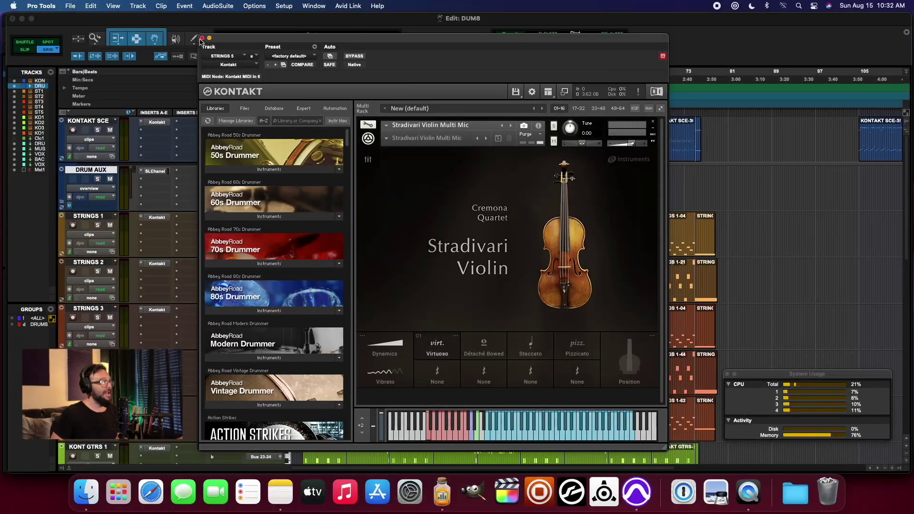
left_click(202, 38)
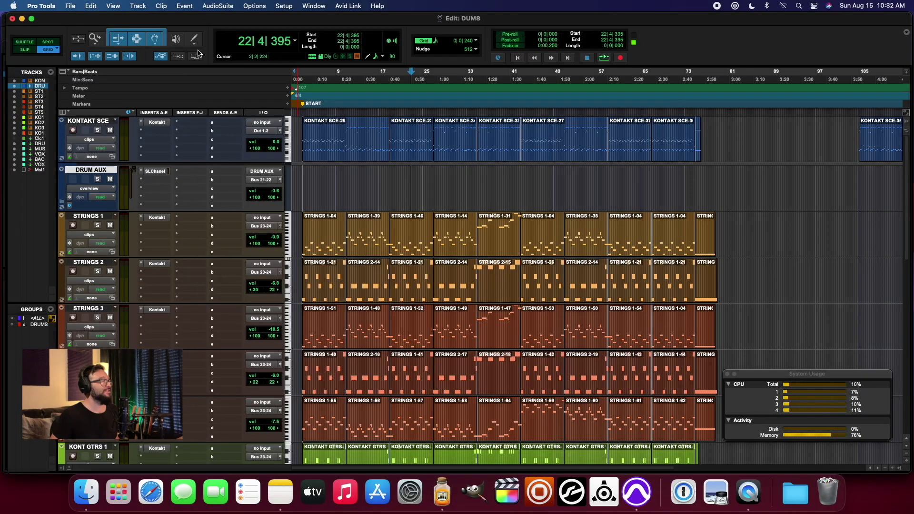
- Check the KONTAKT SCE drum and STRINGS 2, 3 and 5 Kontakt instruments
left_click(157, 122)
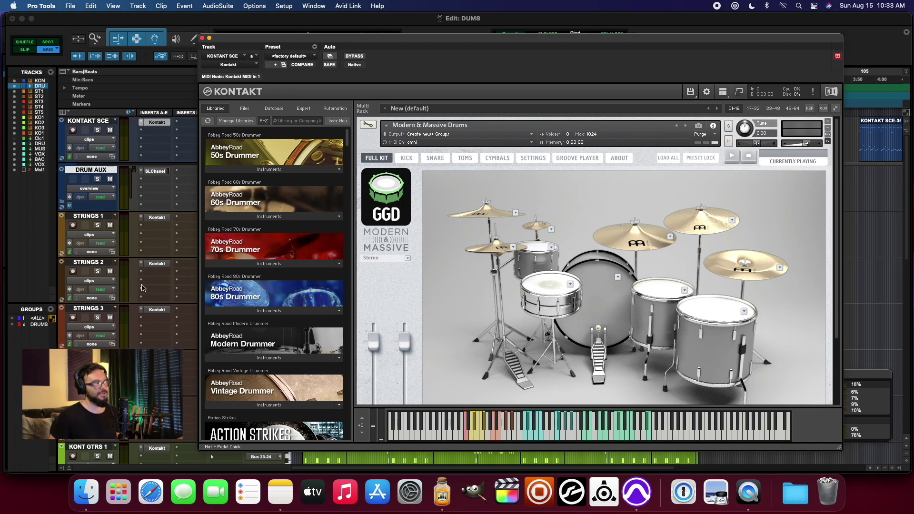
scroll(146, 214, "down", 3)
scroll(143, 212, "up", 3)
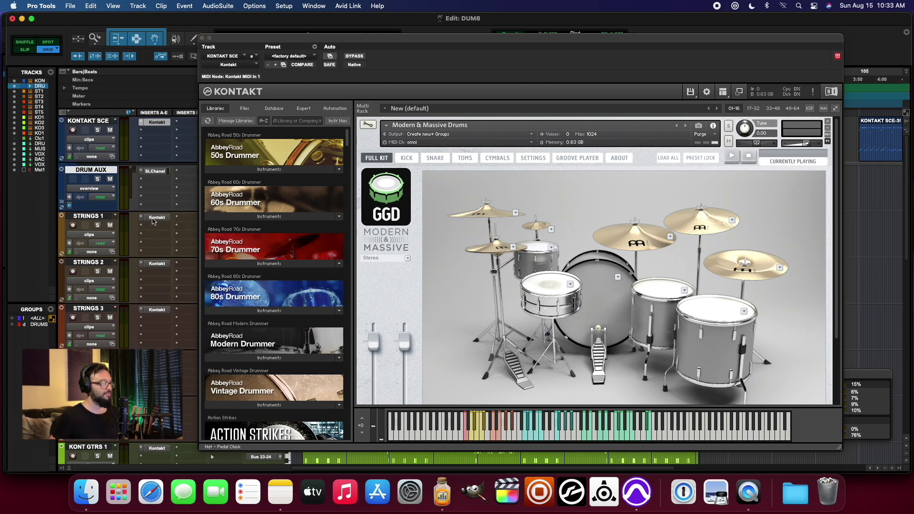
left_click(158, 264)
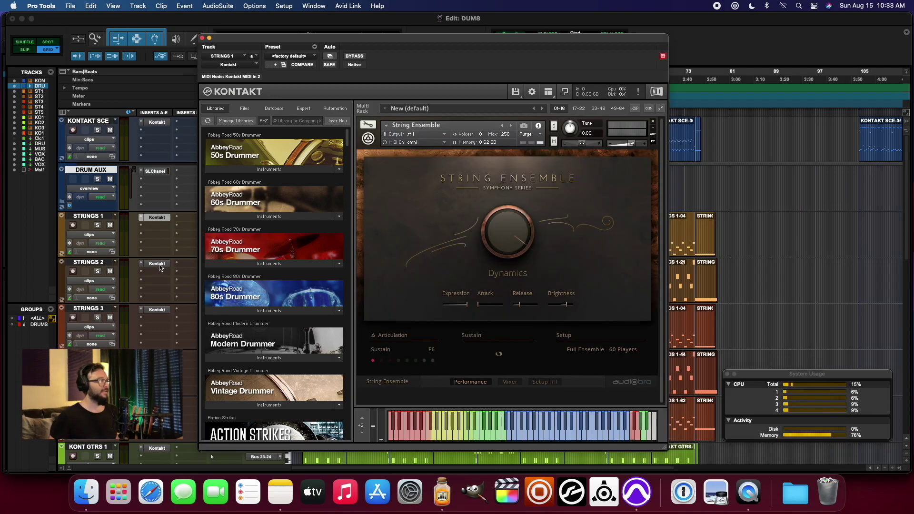
left_click(159, 310)
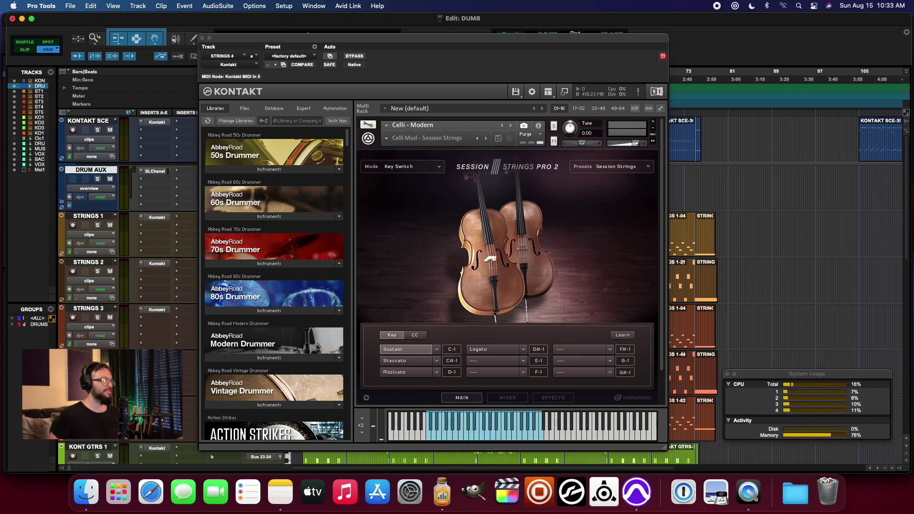
left_click(157, 402)
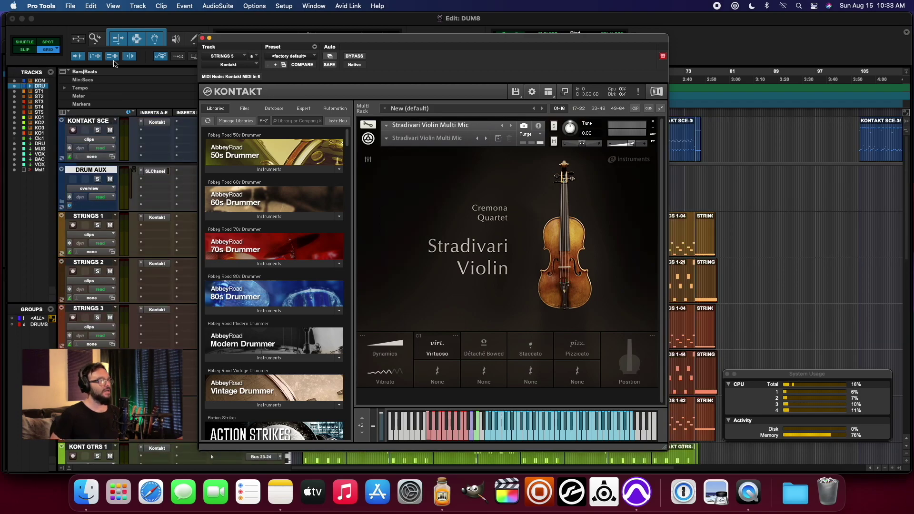
- Select STRINGS 1 through 5, then KONT GTRS 1 through 3 in the track list
left_click(99, 122)
left_click(101, 217)
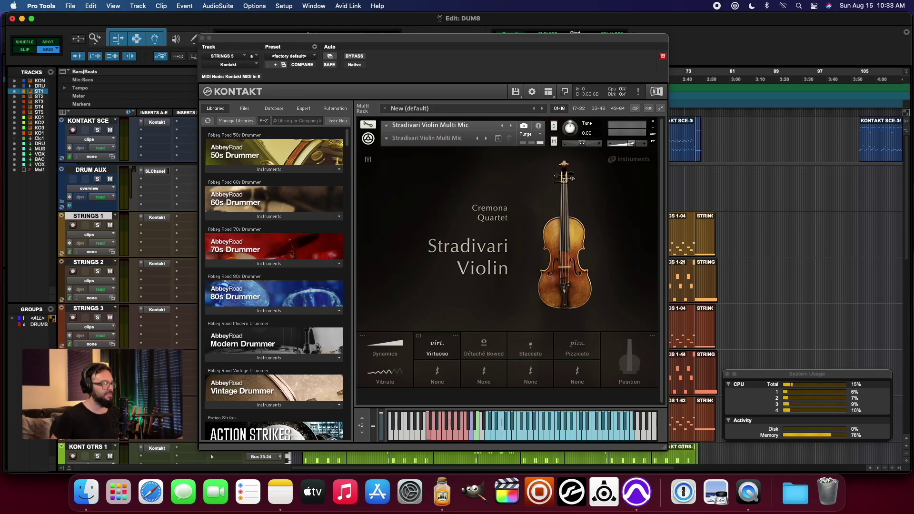
left_click(40, 112, "shift")
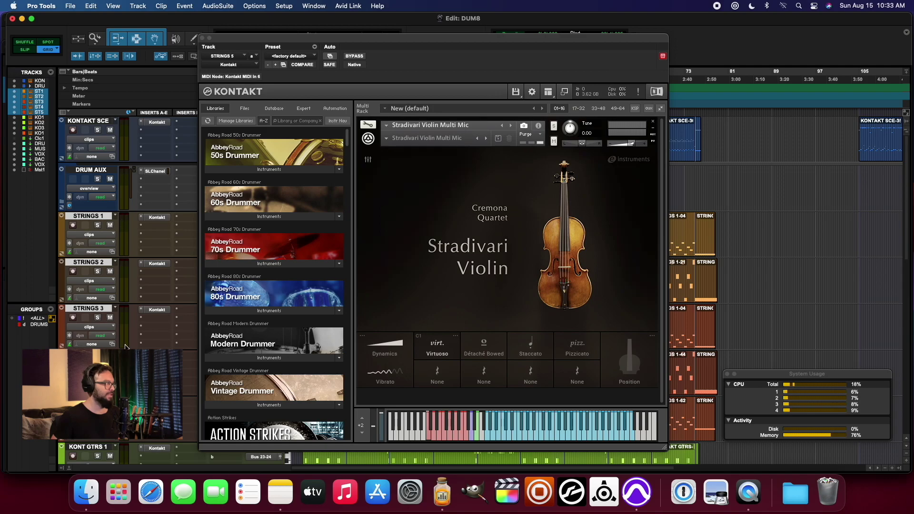
scroll(125, 347, "down", 5)
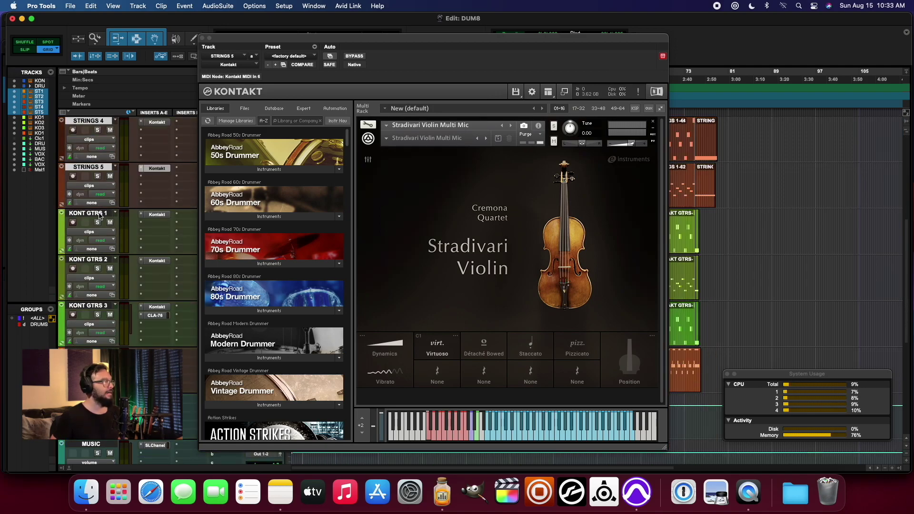
left_click(99, 214)
left_click(90, 307, "shift")
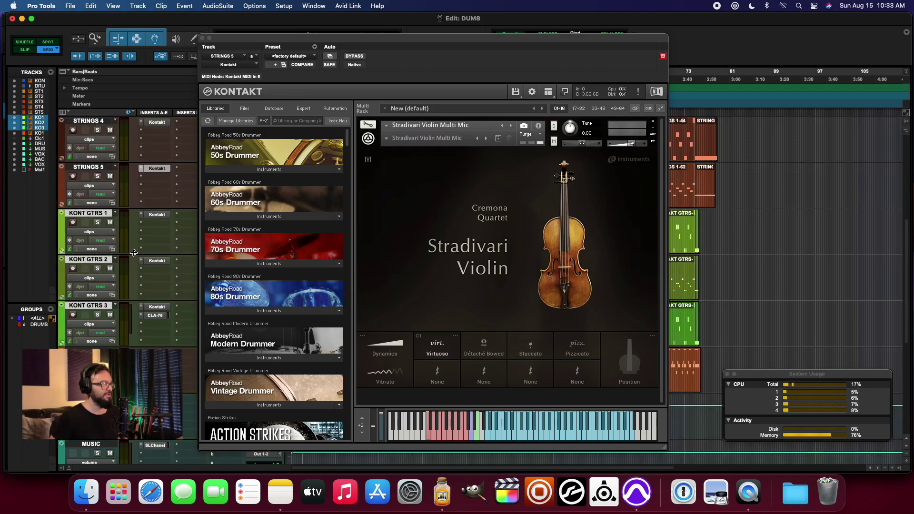
- Check the KONT GTRS 2 and 3 guitar instruments and select the KONT VOX 1 track
left_click(157, 216)
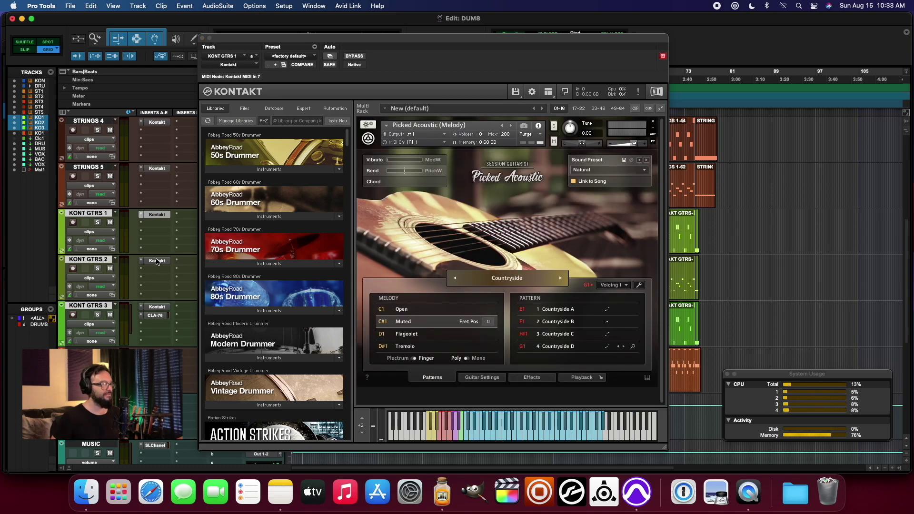
left_click(157, 261)
left_click(157, 308)
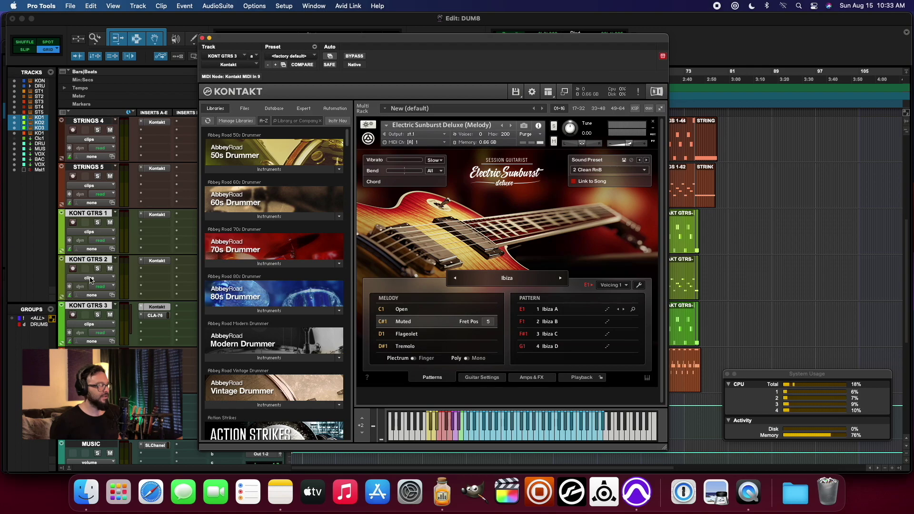
scroll(90, 281, "down", 4)
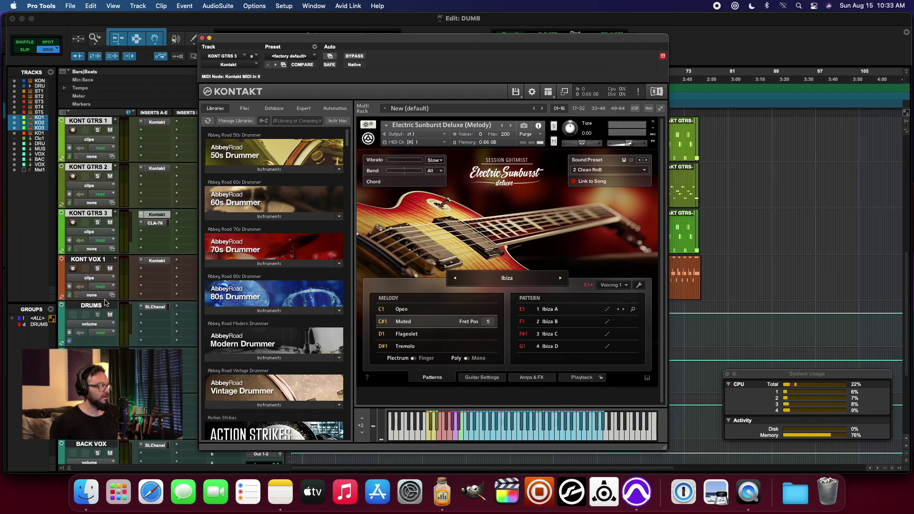
left_click(88, 259)
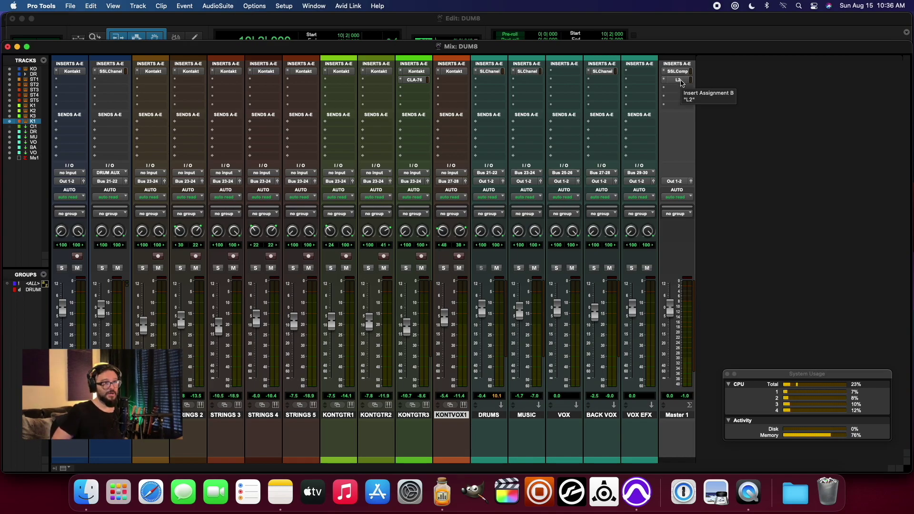
- Inspect the Master bus L2 limiter settings and close its window
left_click(682, 79)
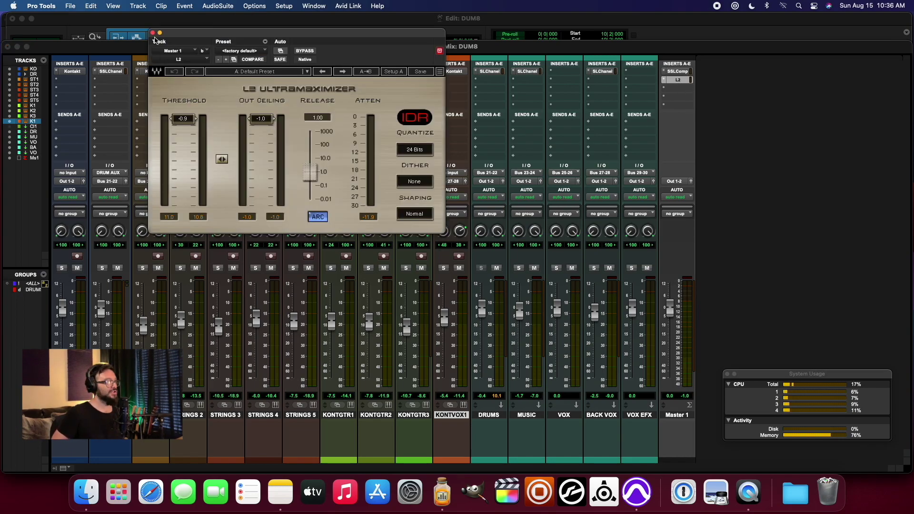
left_click(153, 33)
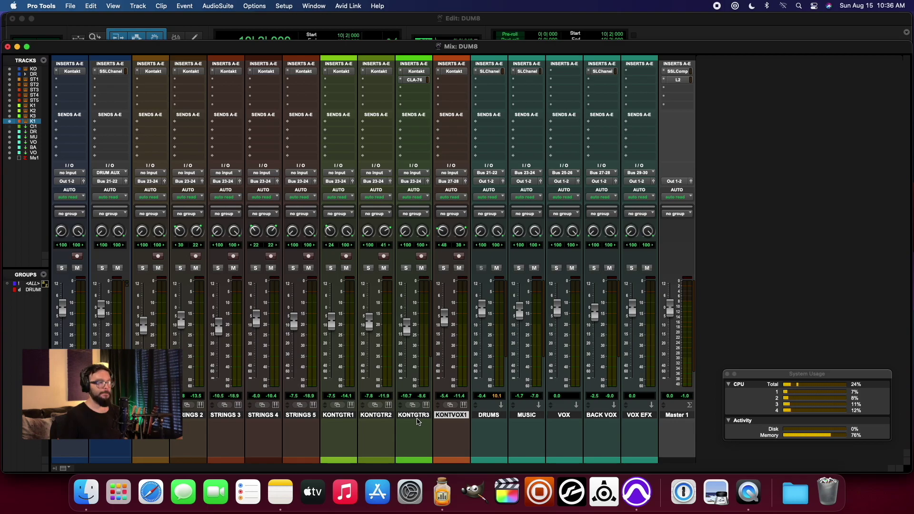
key("super+equal")
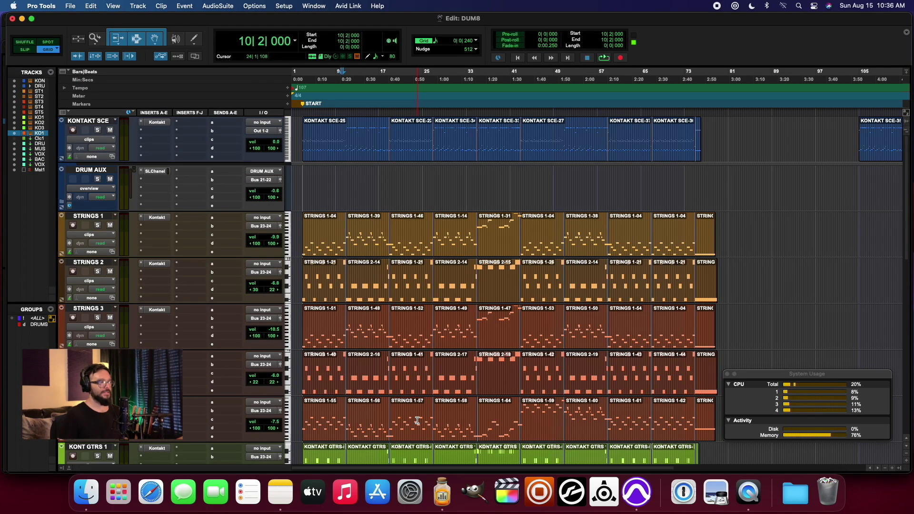
scroll(185, 235, "down", 5)
scroll(185, 235, "up", 5)
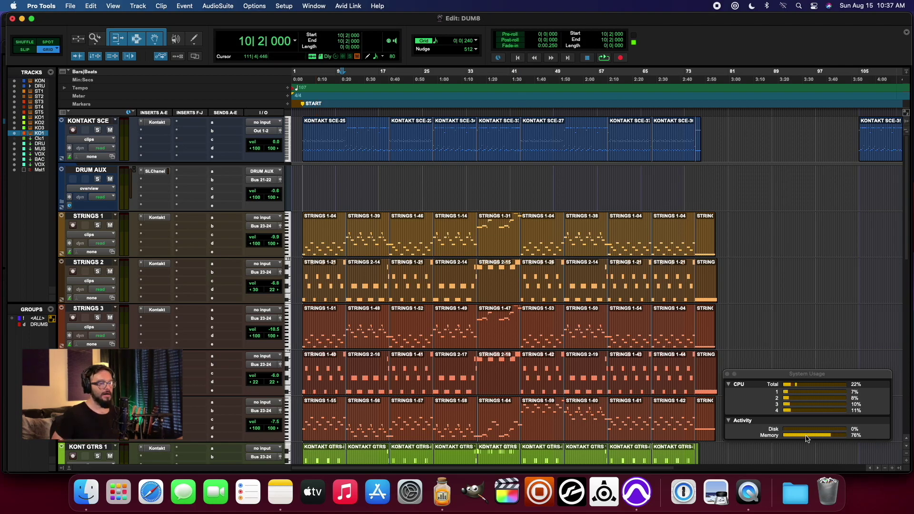
left_click(157, 217)
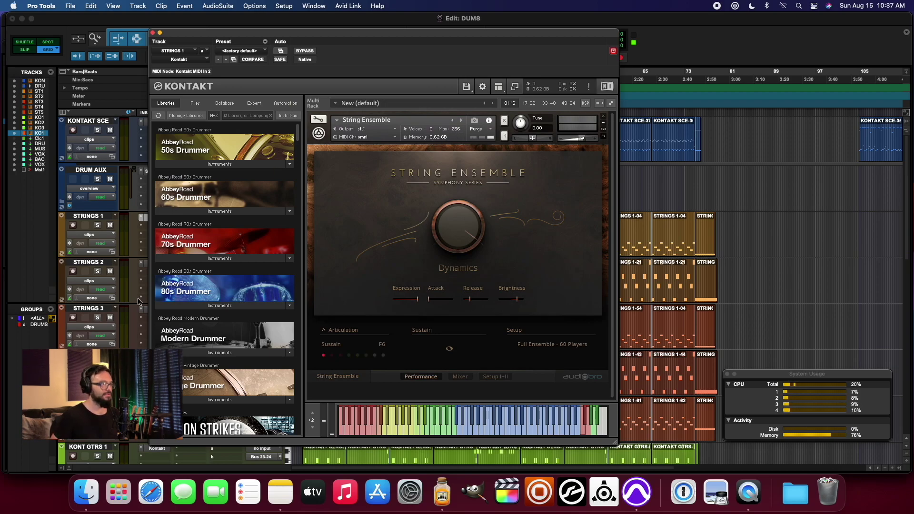
left_click(142, 264)
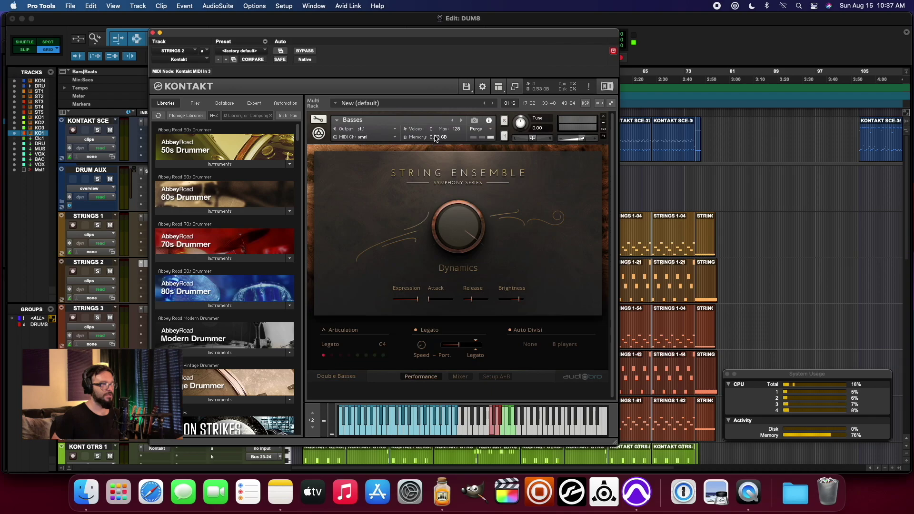
left_click(142, 310)
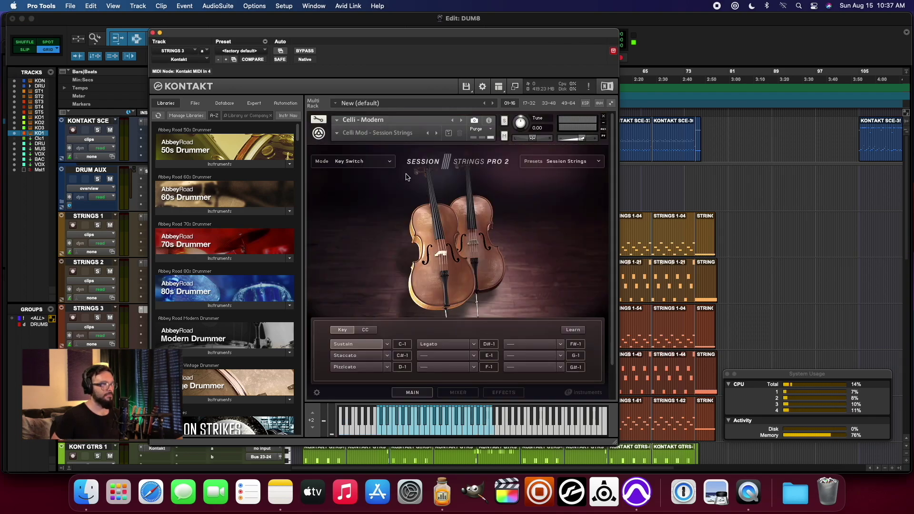
left_click(153, 32)
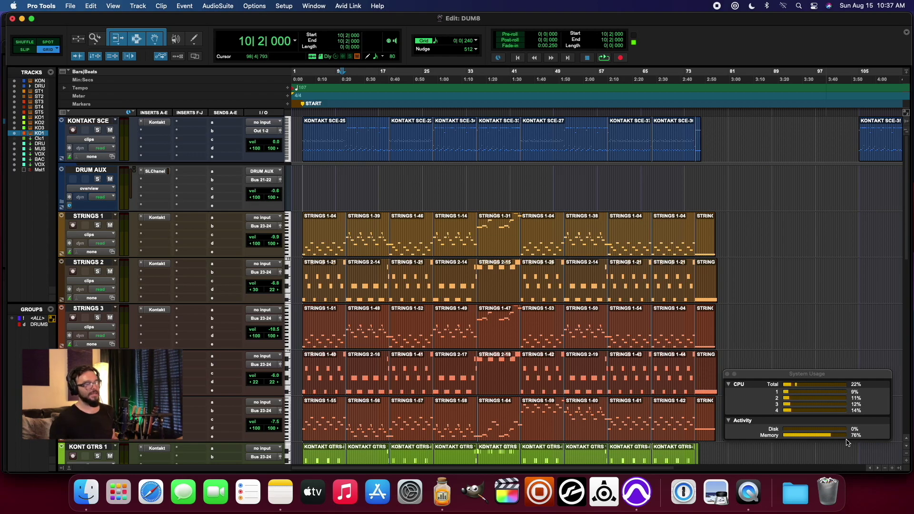
left_click(97, 309)
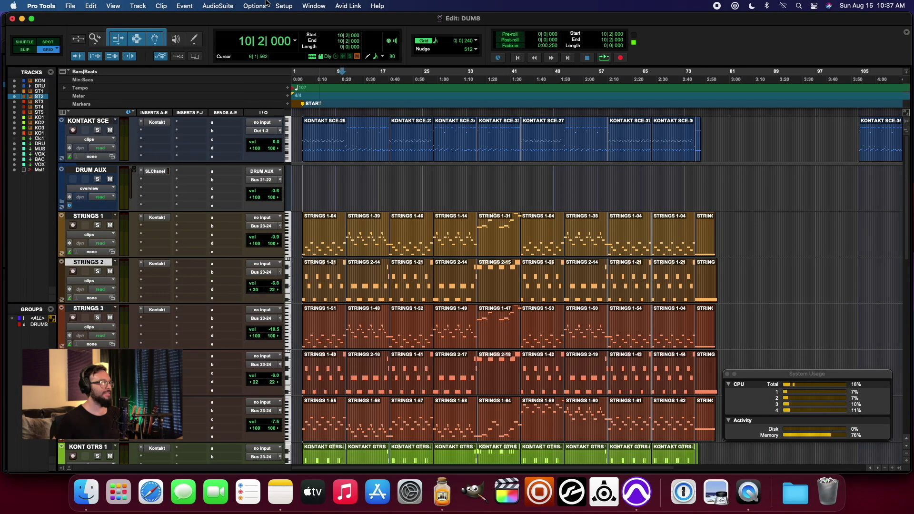
- Open the Playback Engine settings and keep the hardware buffer size at 2048 Samples
left_click(282, 8)
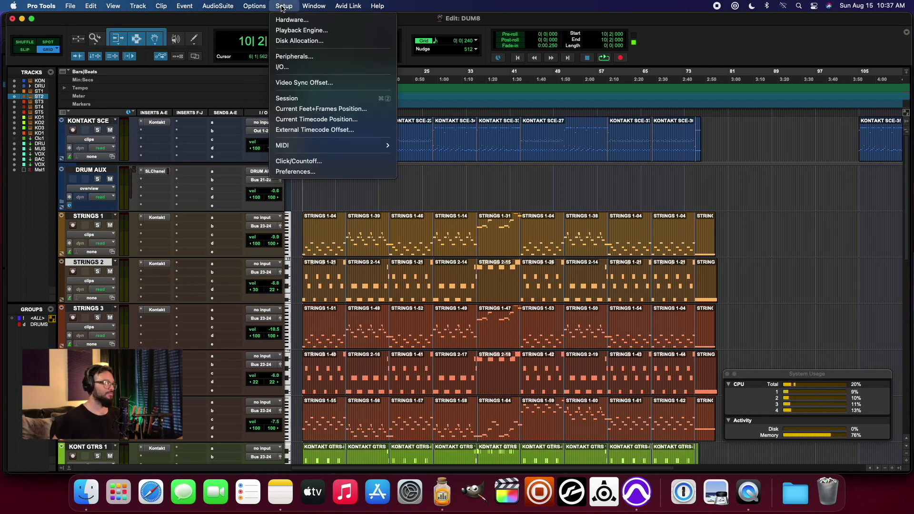
left_click(286, 31)
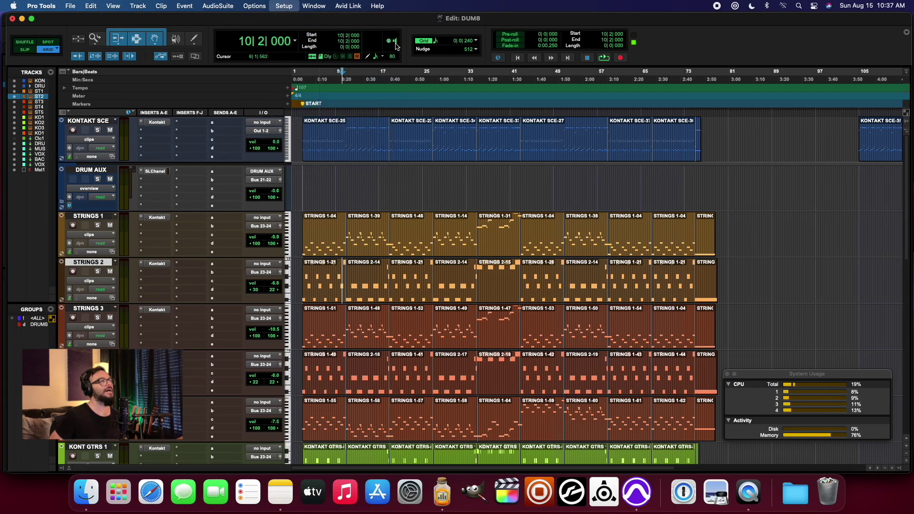
left_click(452, 155)
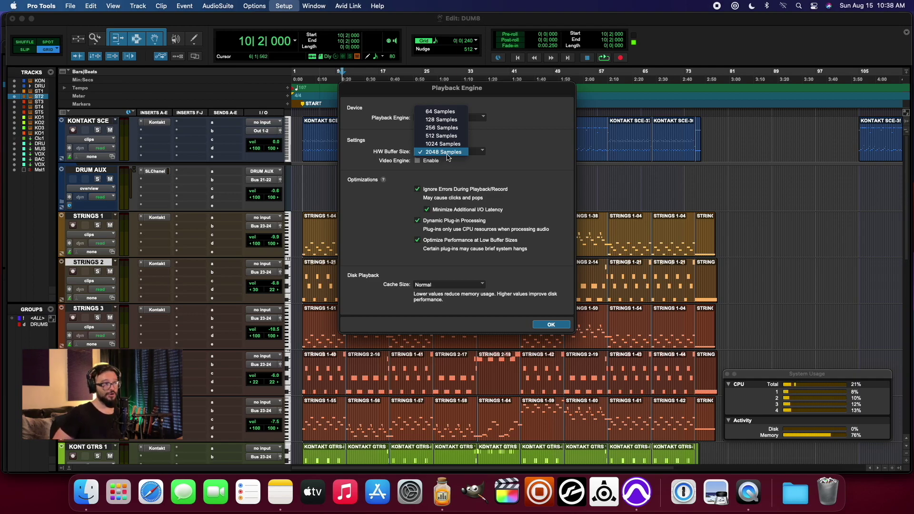
left_click(545, 168)
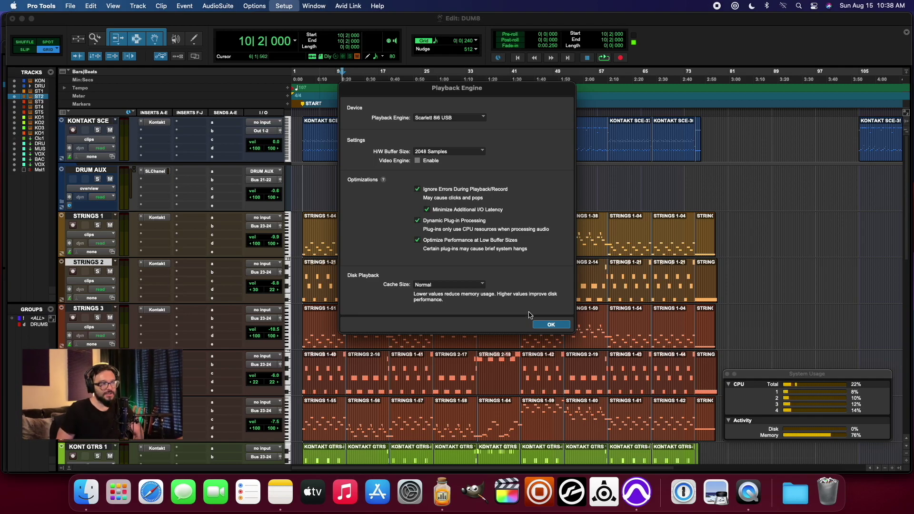
left_click(434, 153)
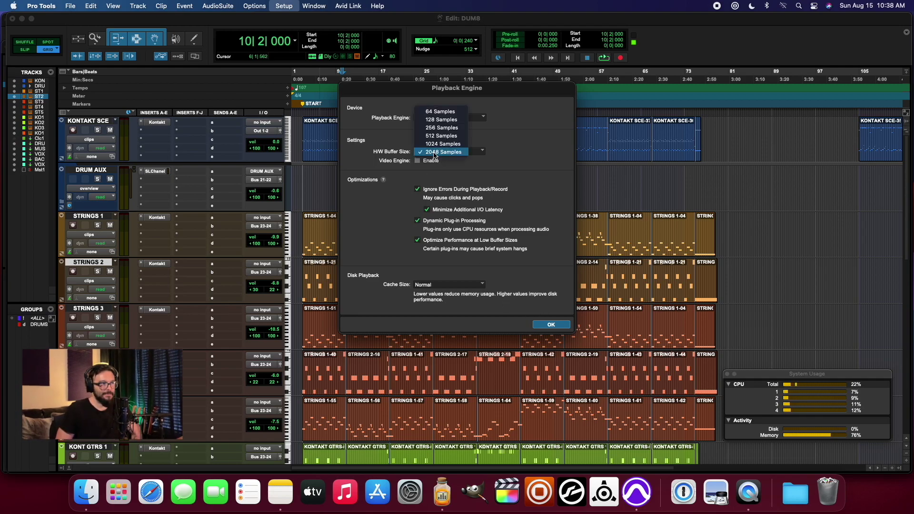
left_click(386, 172)
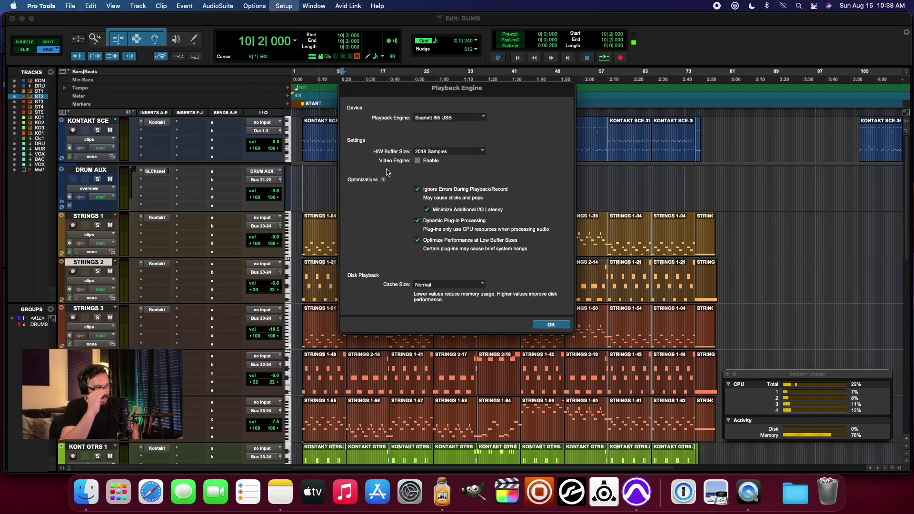
- Confirm the Playback Engine settings and return the playhead to the session start from DRUM AUX
left_click(549, 325)
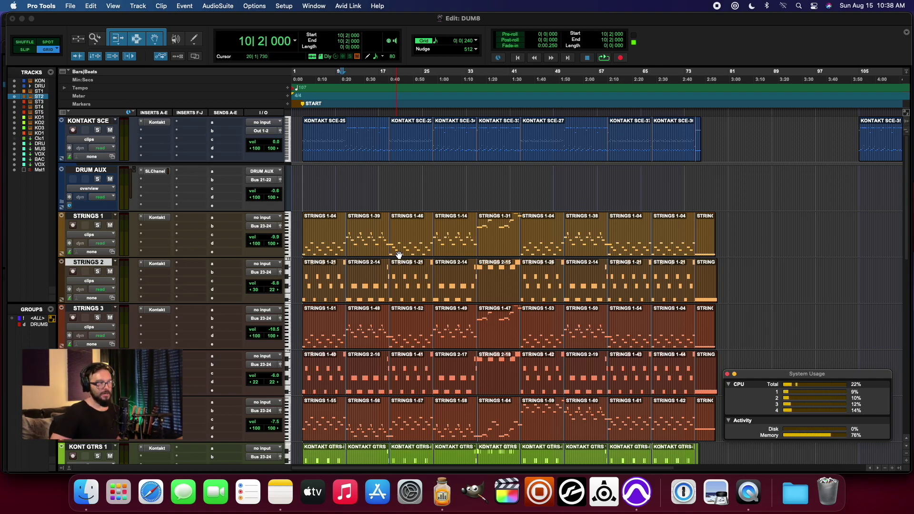
left_click(299, 170)
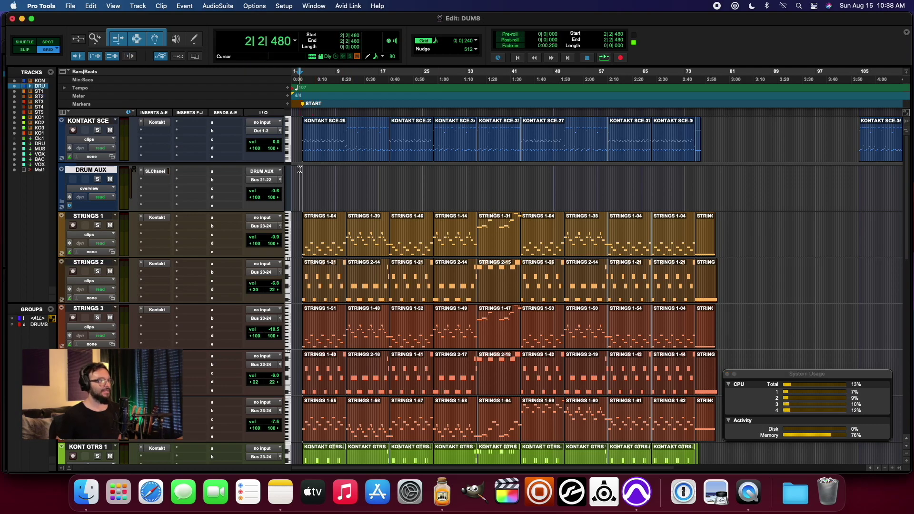
key("Return")
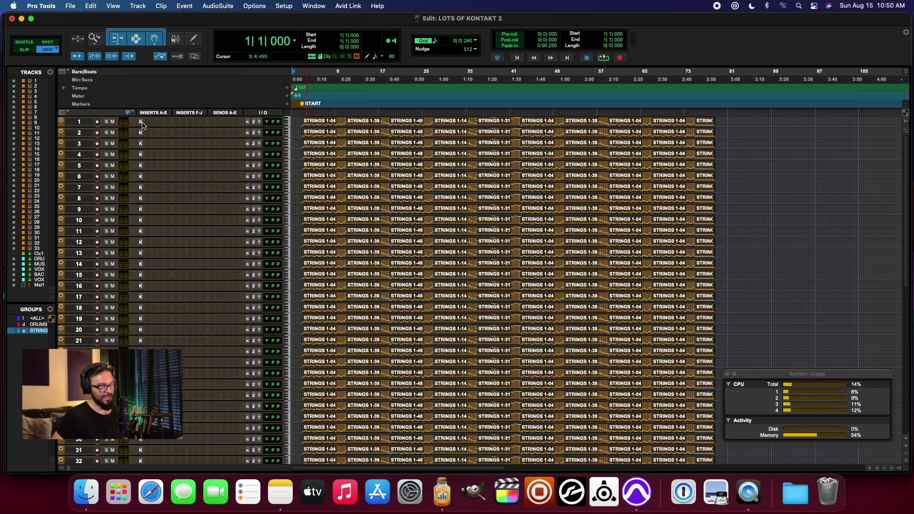
- Check track 1's String Ensemble Kontakt instrument, close it, and scroll down the tracks
left_click(141, 123)
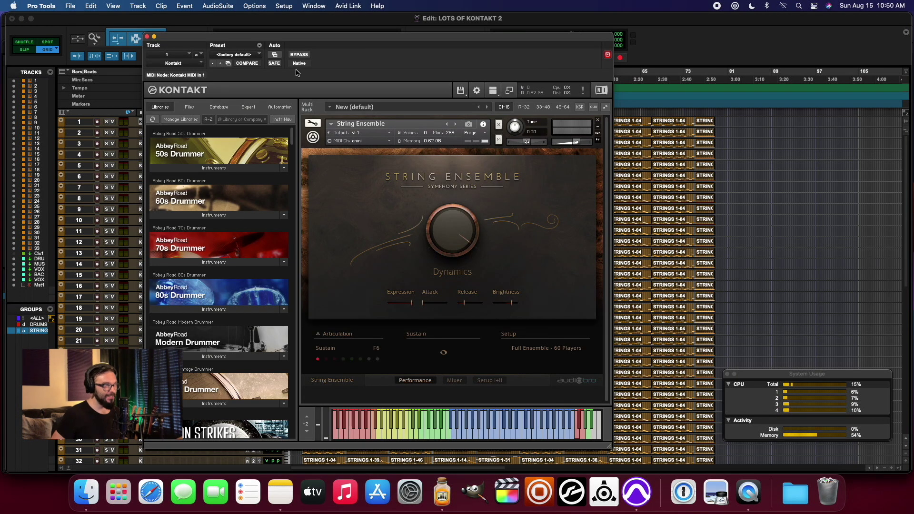
left_click_drag(320, 39, 366, 45)
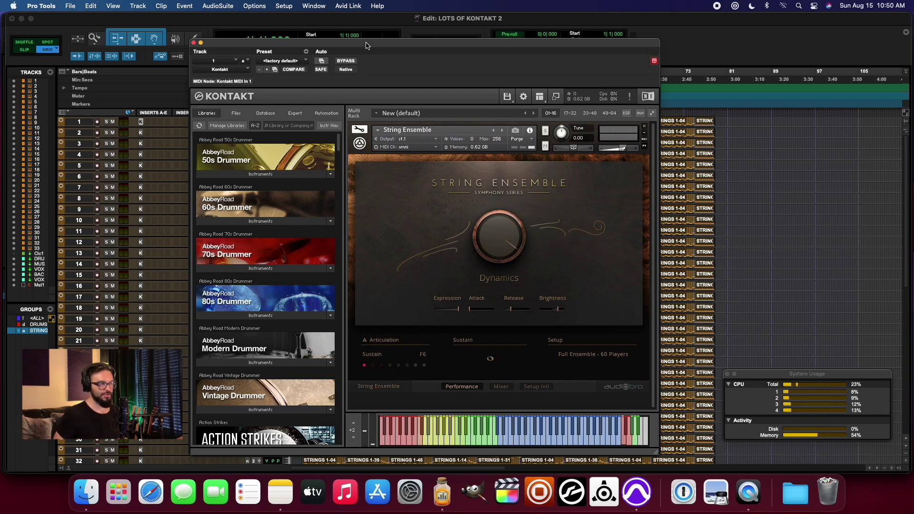
left_click(193, 43)
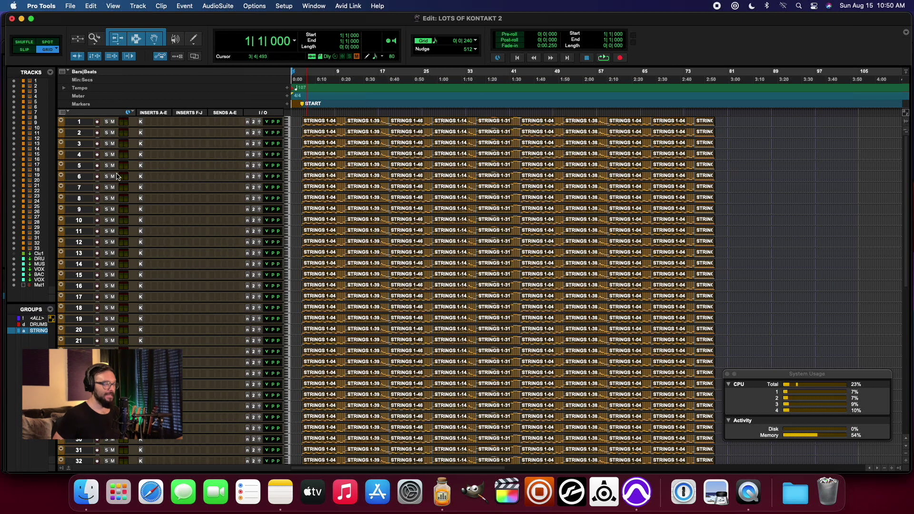
scroll(118, 176, "down", 1)
scroll(118, 177, "up", 1)
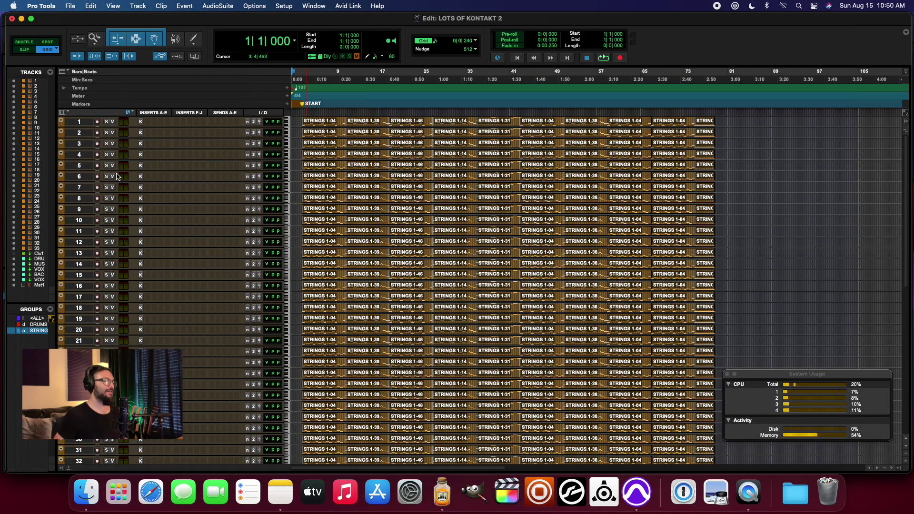
scroll(117, 177, "down", 7)
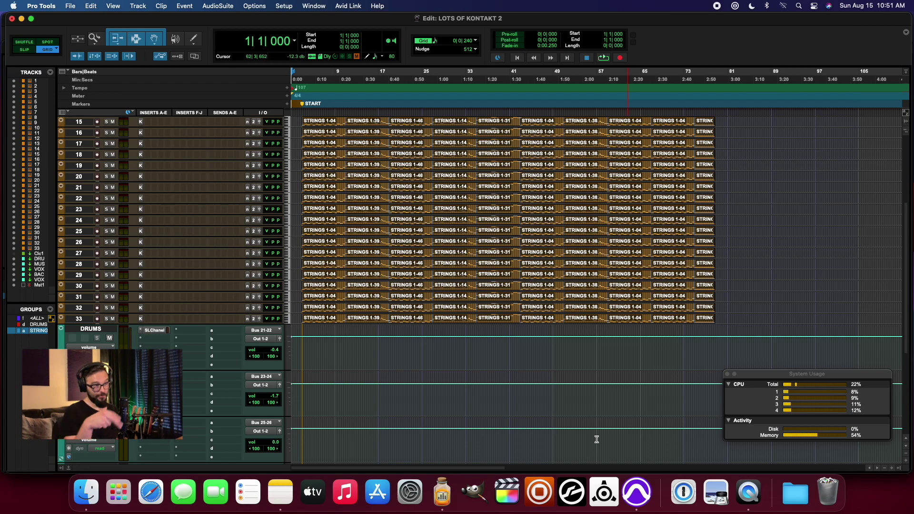
- Check track 33's Kontakt instrument, then scroll to reveal DRUMS, MUSIC, VOX, BACK VOX and VOX EFX
left_click(76, 319)
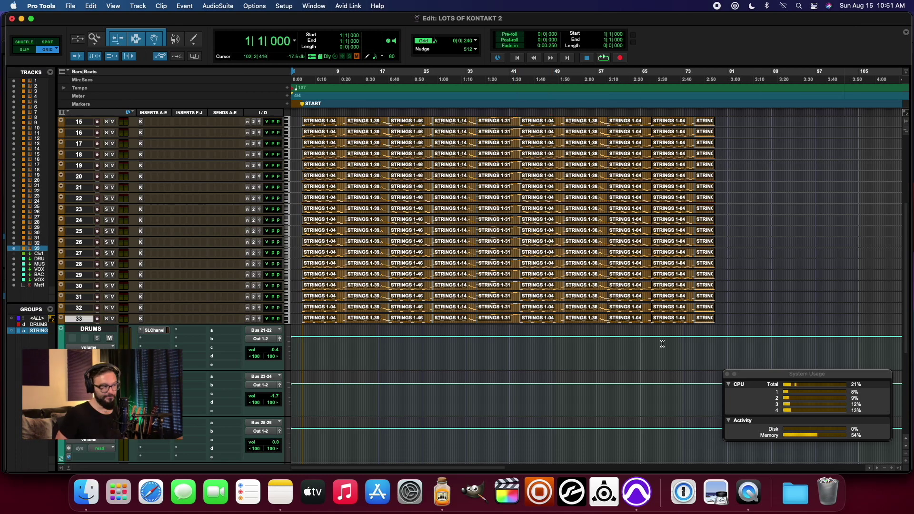
left_click(140, 320)
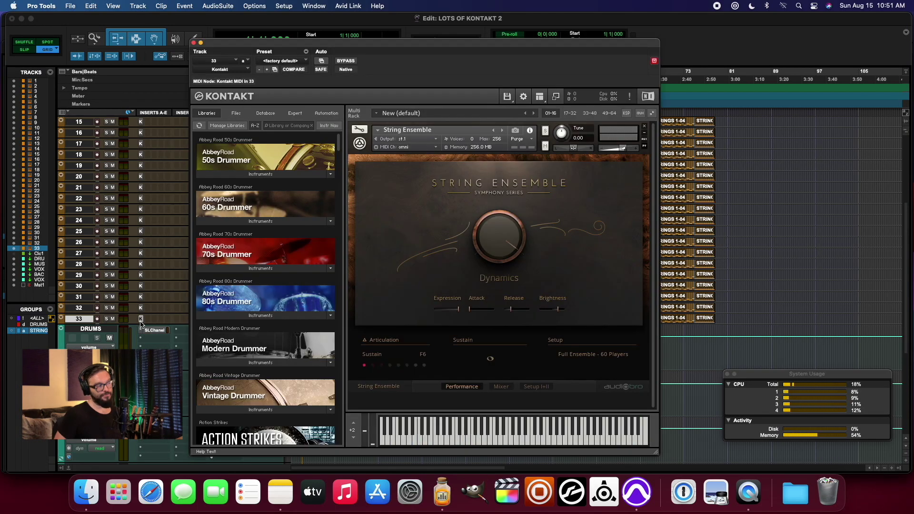
left_click(194, 42)
scroll(122, 348, "down", 5)
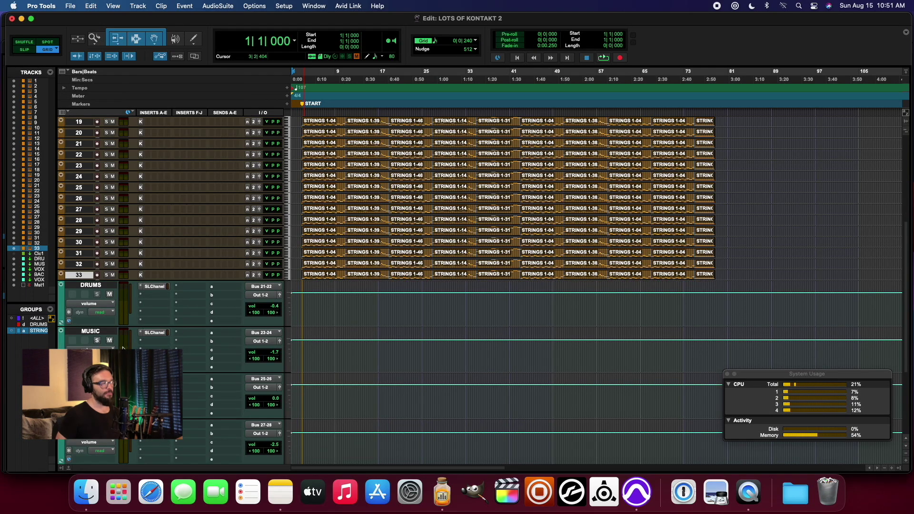
scroll(122, 348, "down", 10)
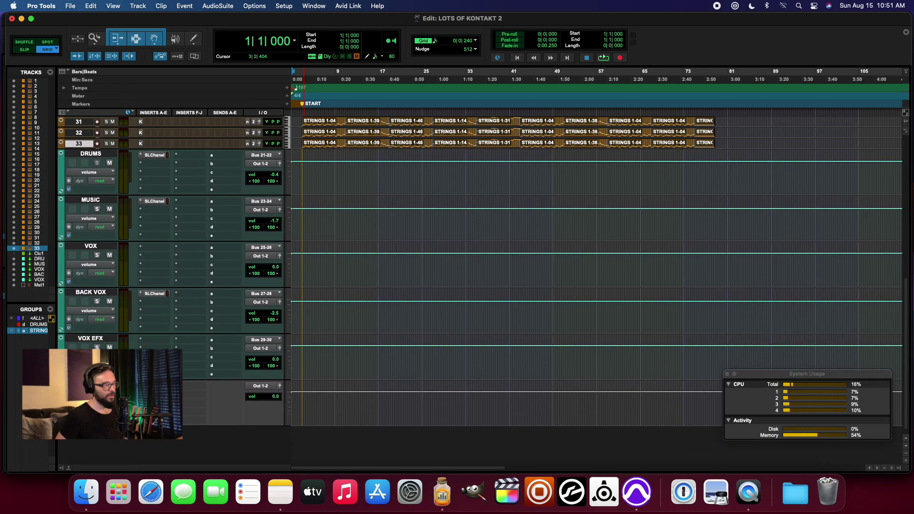
scroll(123, 348, "up", 16)
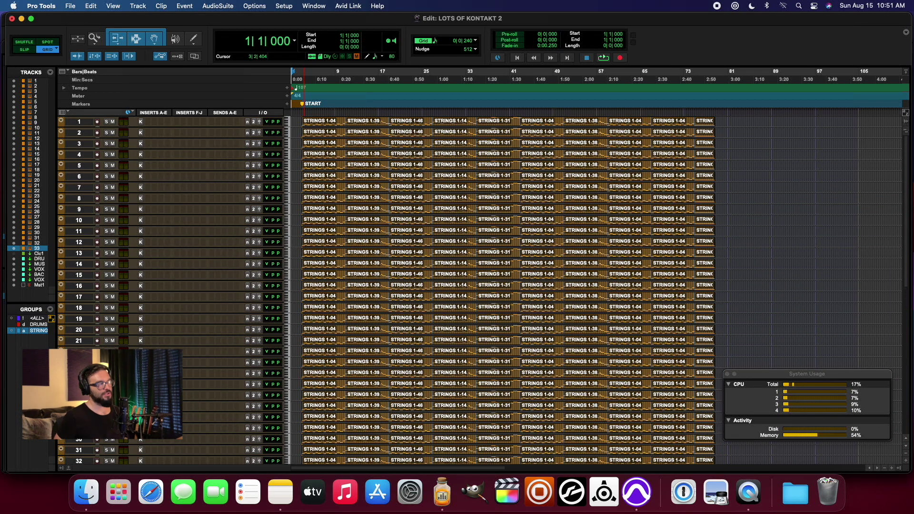
scroll(147, 276, "down", 18)
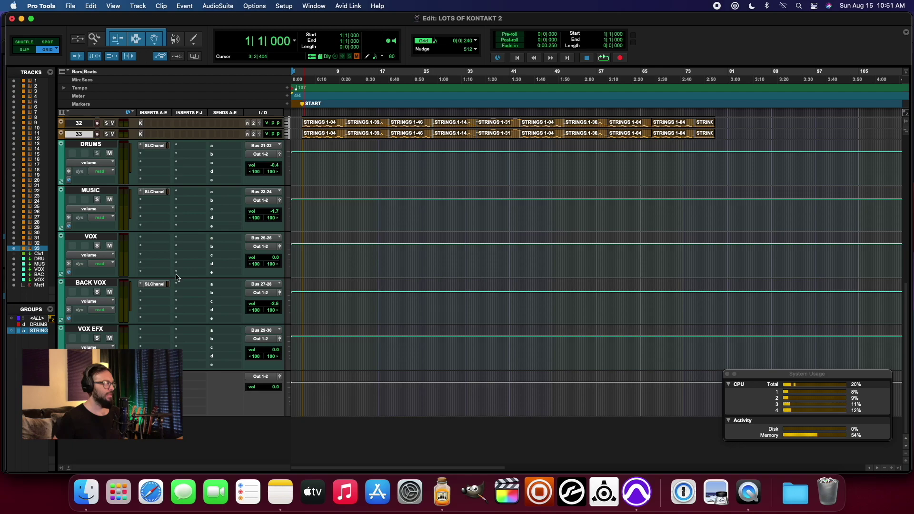
scroll(177, 278, "up", 11)
scroll(176, 276, "up", 16)
scroll(175, 276, "down", 20)
- Play from bar 6 and switch to the Mix window showing strings beside DRUMS and MUSIC
left_click(319, 72)
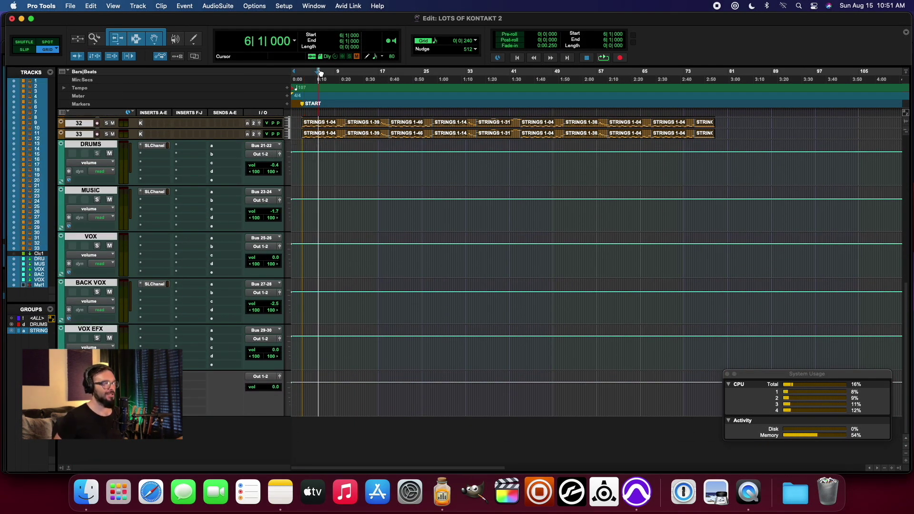
key("space")
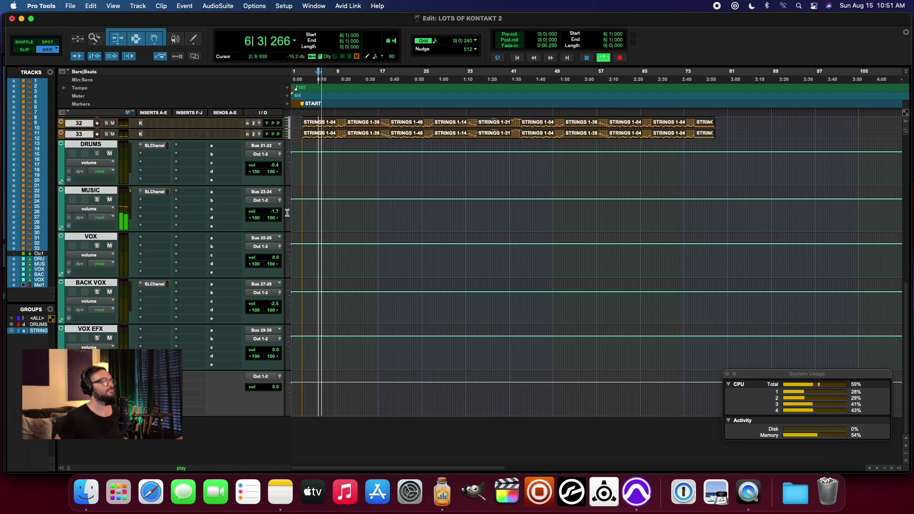
key("super+equal")
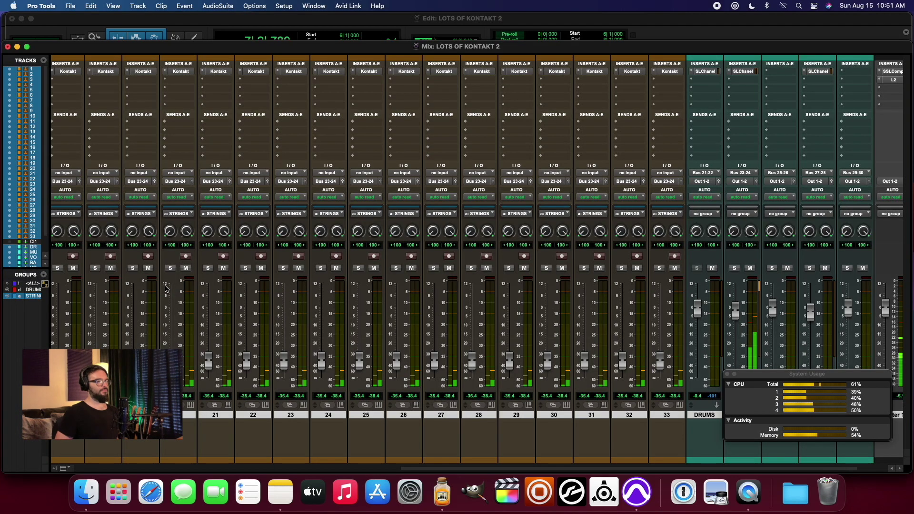
scroll(339, 389, "left", 10)
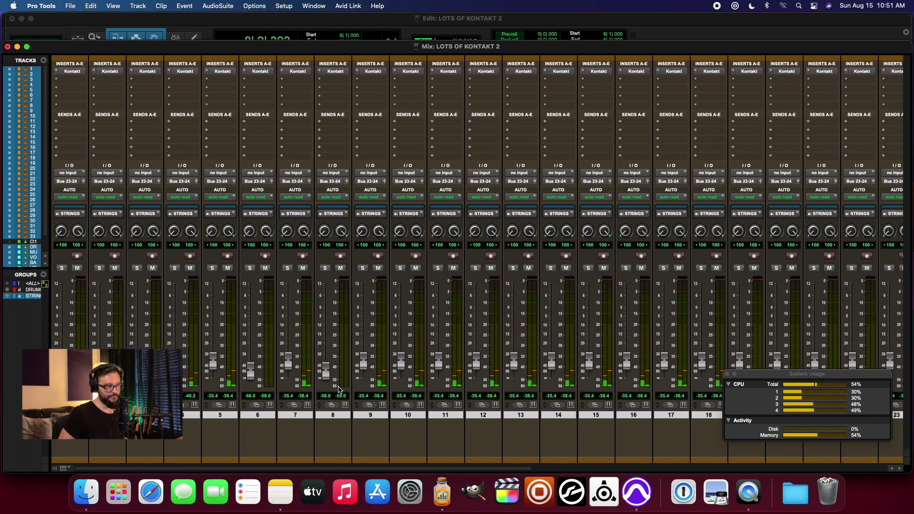
scroll(338, 389, "right", 15)
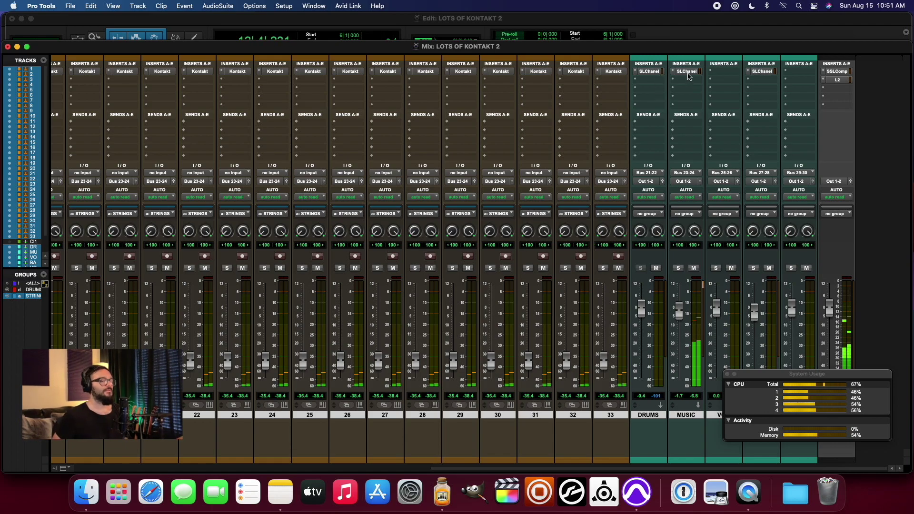
- Set the MUSIC bus SSLChannel HF gain to -0.3 and LF gain to 1.0
left_click(687, 71)
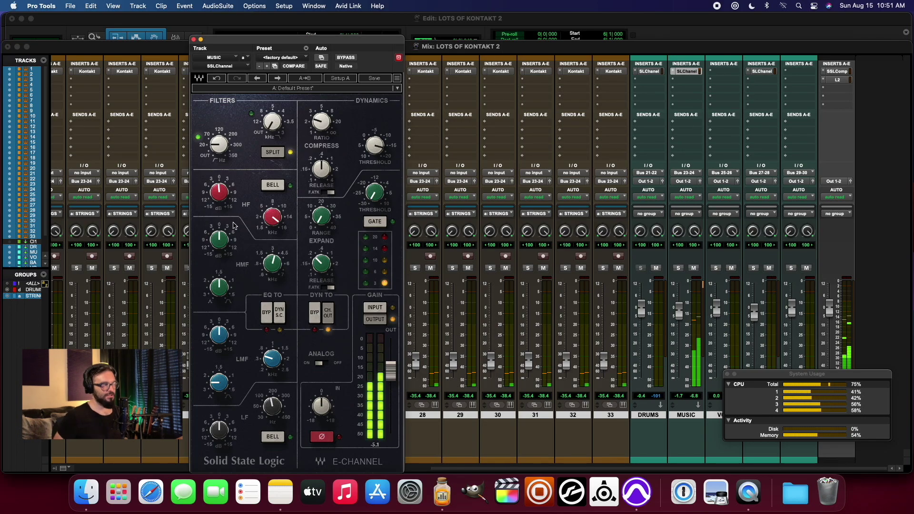
left_click_drag(219, 192, 219, 175)
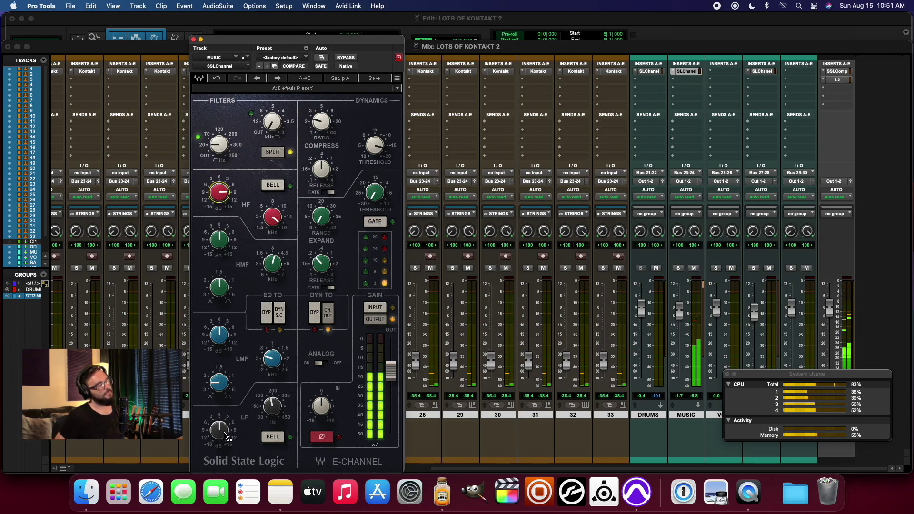
left_click_drag(226, 436, 226, 399)
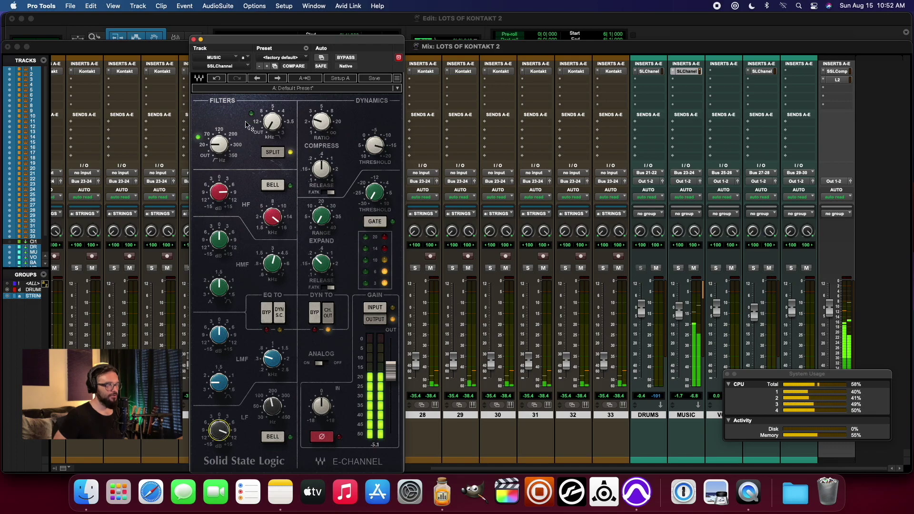
- Set the master SSLComp threshold to 8.8, compare with Bypass on and off, then close it
left_click(194, 39)
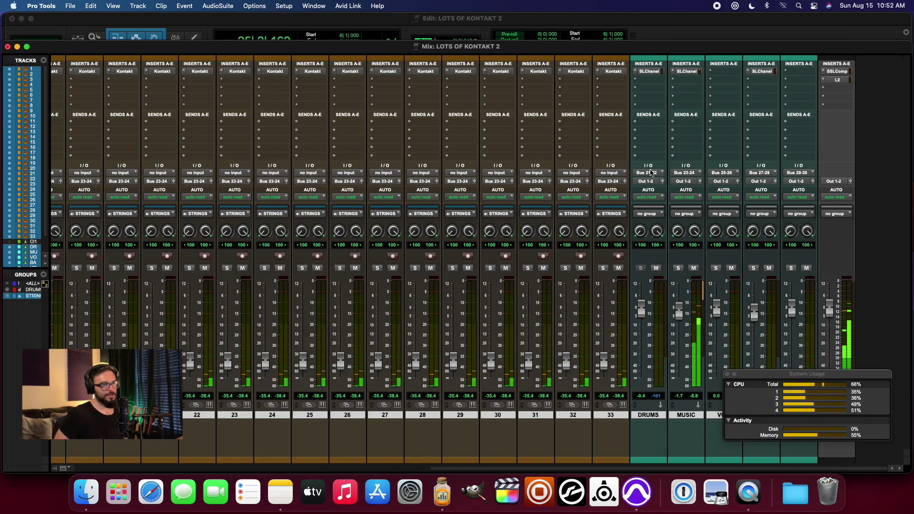
left_click(838, 72)
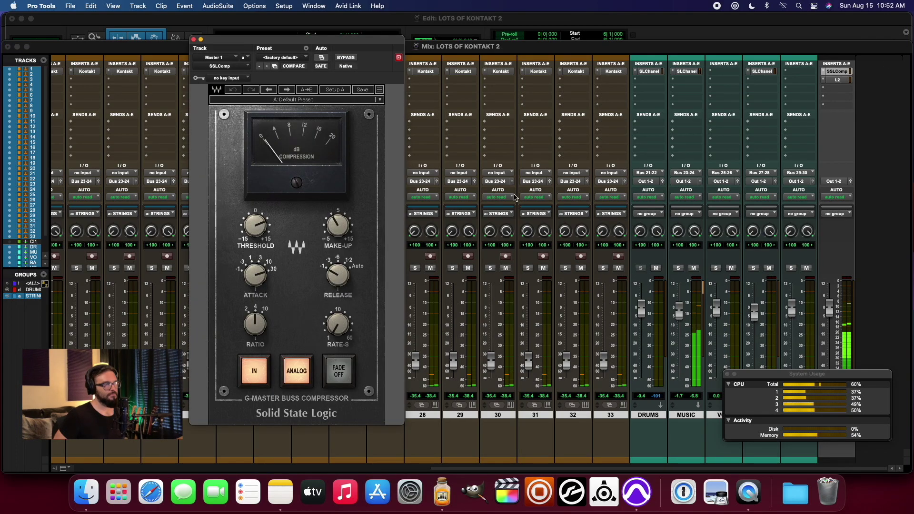
mouse_move(251, 236)
left_mouse_down()
mouse_move(251, 220)
mouse_move(251, 232)
left_mouse_up()
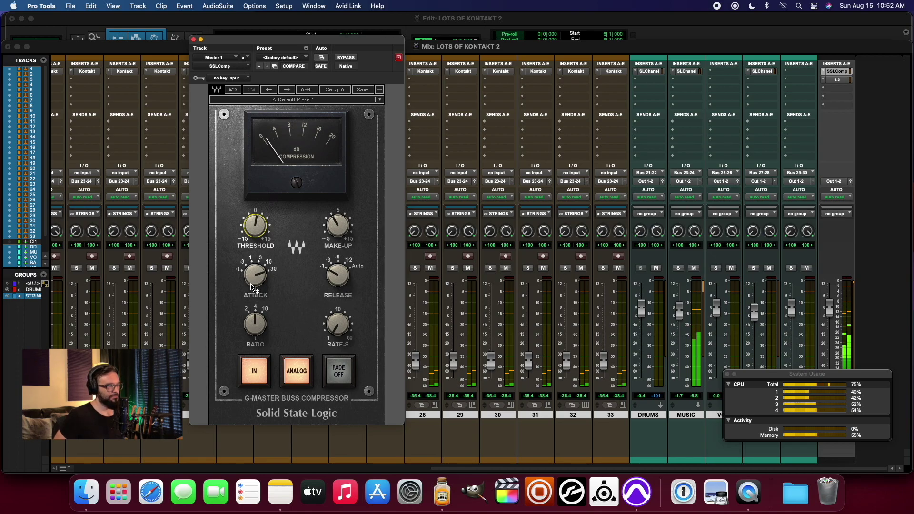
mouse_move(255, 277)
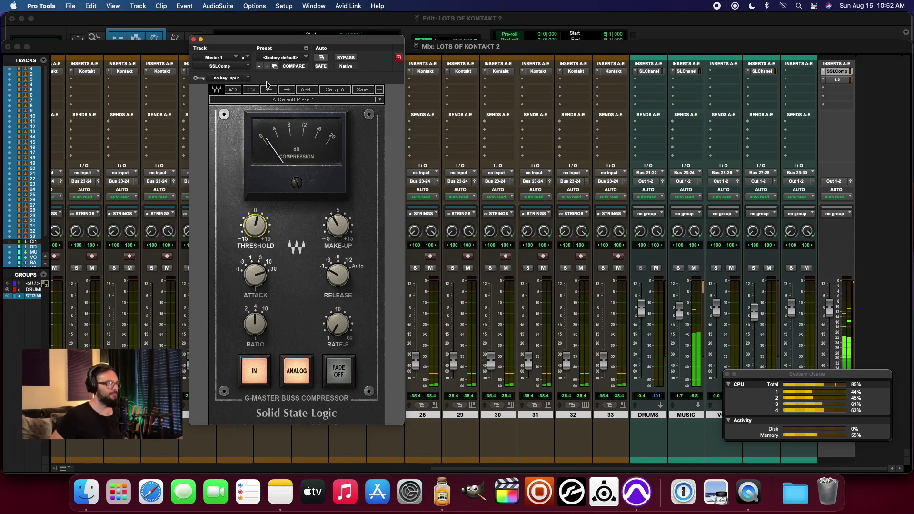
left_click(346, 57)
left_click(346, 57)
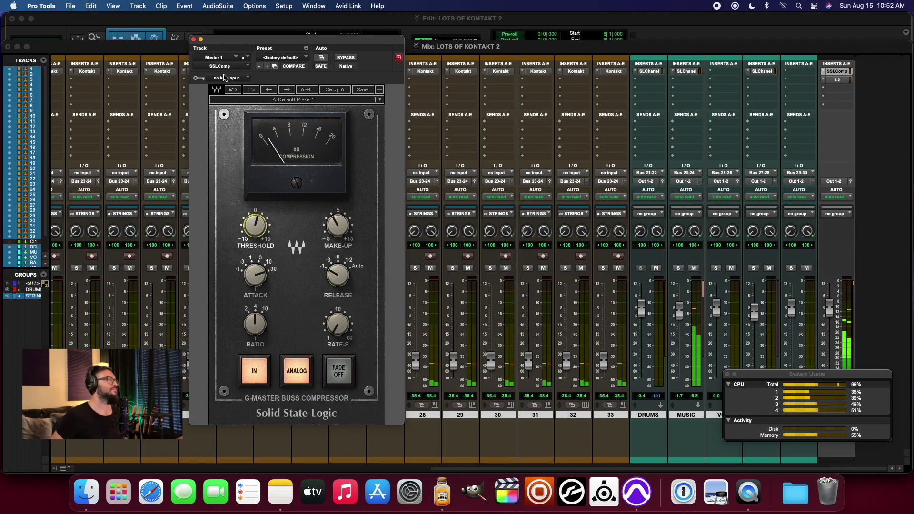
left_click(193, 40)
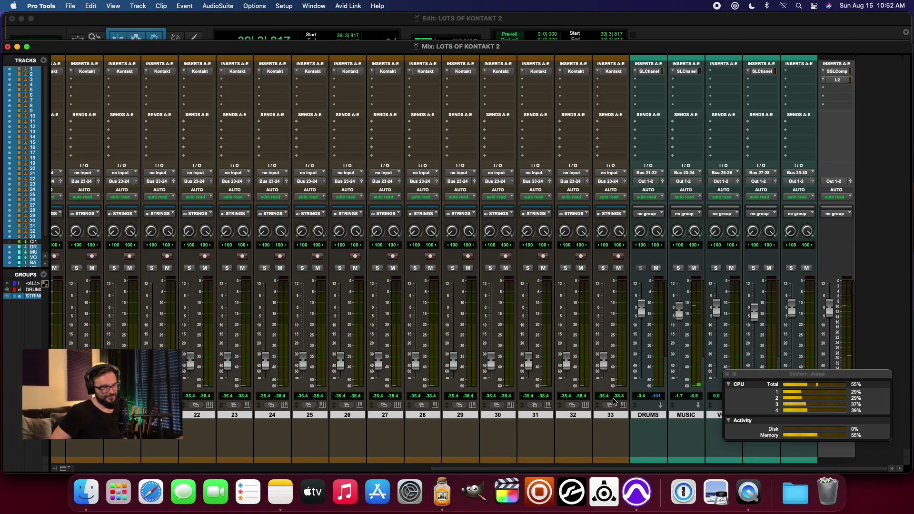
- Select track 33 on its own in the Mix window
scroll(614, 405, "left", 3)
scroll(616, 412, "right", 3)
left_click(616, 415)
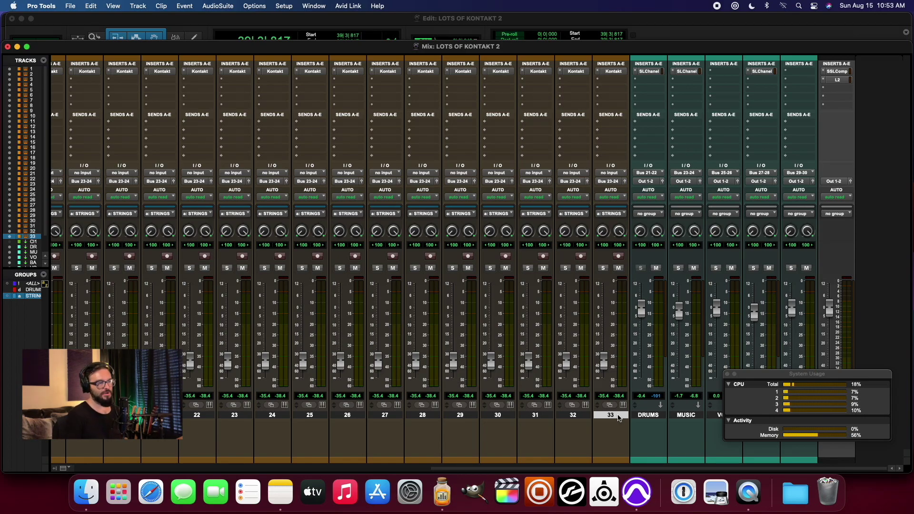
- Select tracks 1 through 7 and 9 through 13 in turn by their name plates
scroll(497, 432, "left", 10)
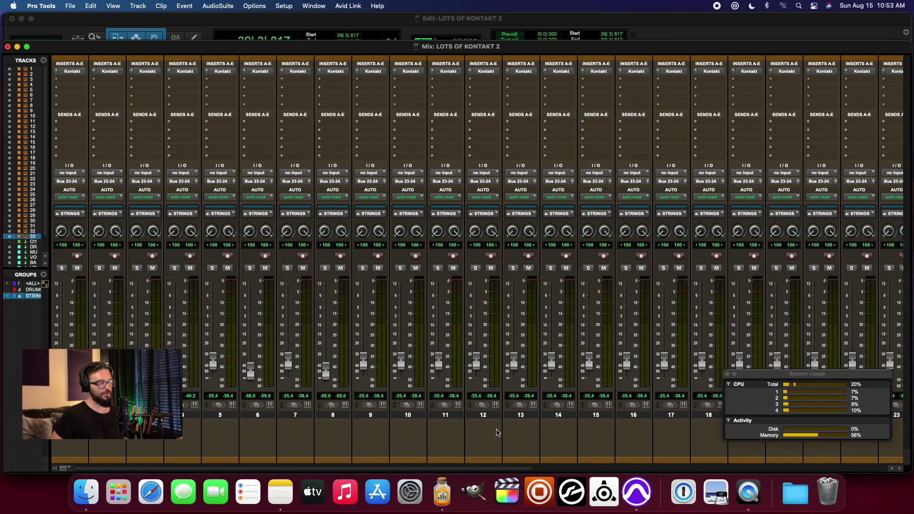
left_click(69, 414)
left_click(107, 415)
left_click(145, 415)
left_click(191, 415)
left_click(234, 417)
left_click(276, 415)
left_click(299, 417)
left_click(375, 419)
left_click(428, 418)
left_click(456, 419)
left_click(490, 418)
left_click(523, 418)
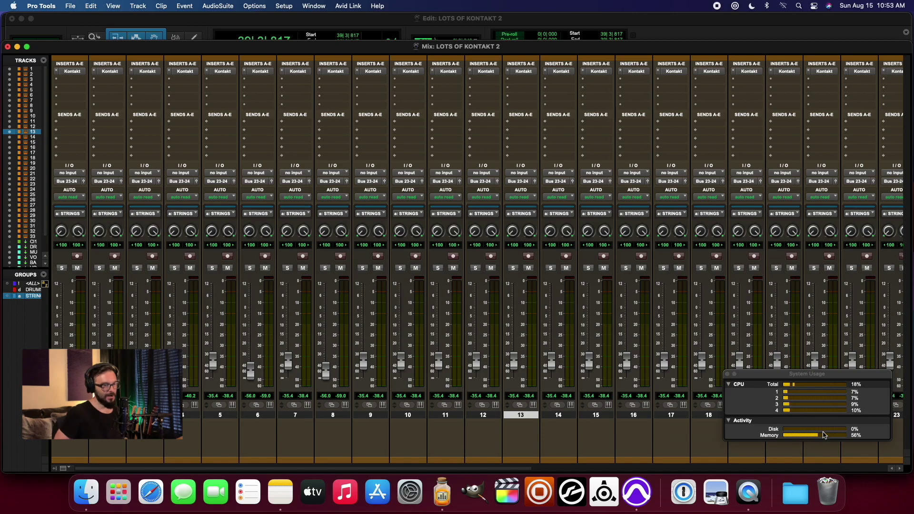
- Return to track 33 and select it again
mouse_move(822, 436)
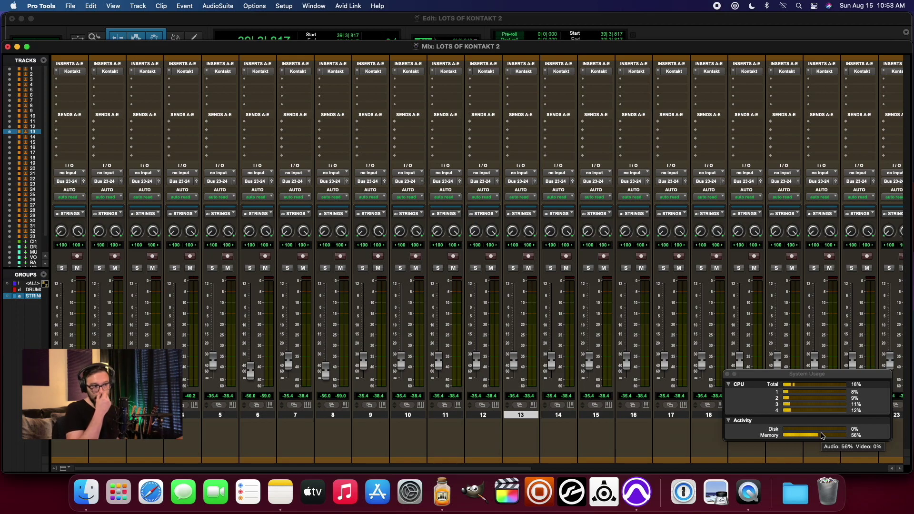
scroll(552, 422, "right", 10)
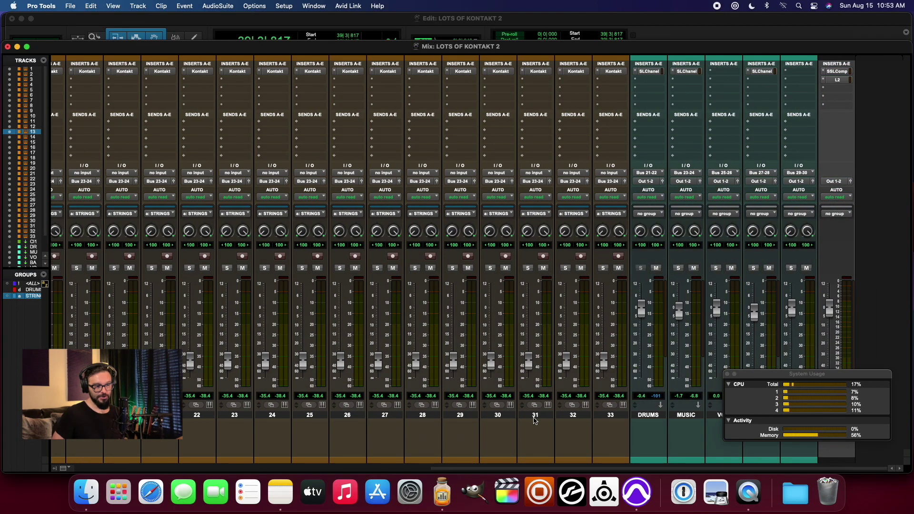
left_click(608, 416)
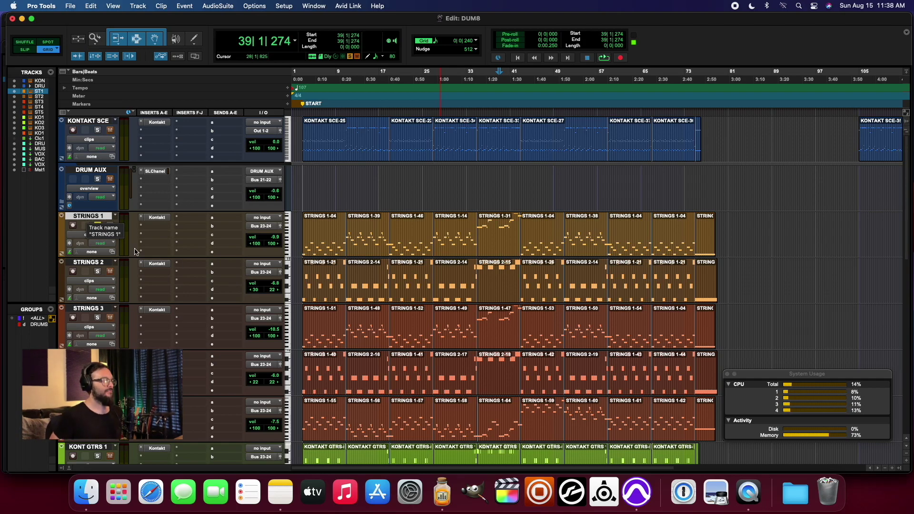
- Reset the STRINGS 1 volume to 0.0, then lower it to -11.2
left_click(267, 239, "alt")
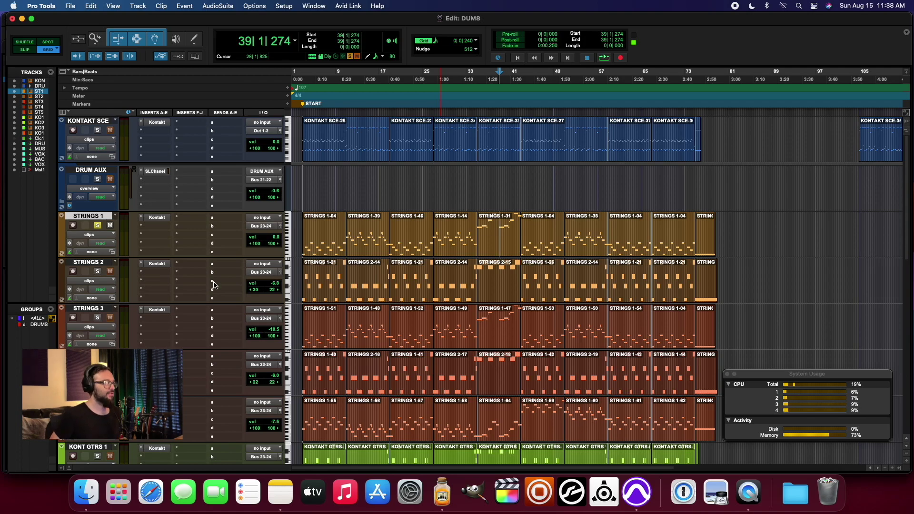
scroll(205, 295, "down", 3)
scroll(227, 274, "up", 3)
left_click_drag(267, 240, 266, 244)
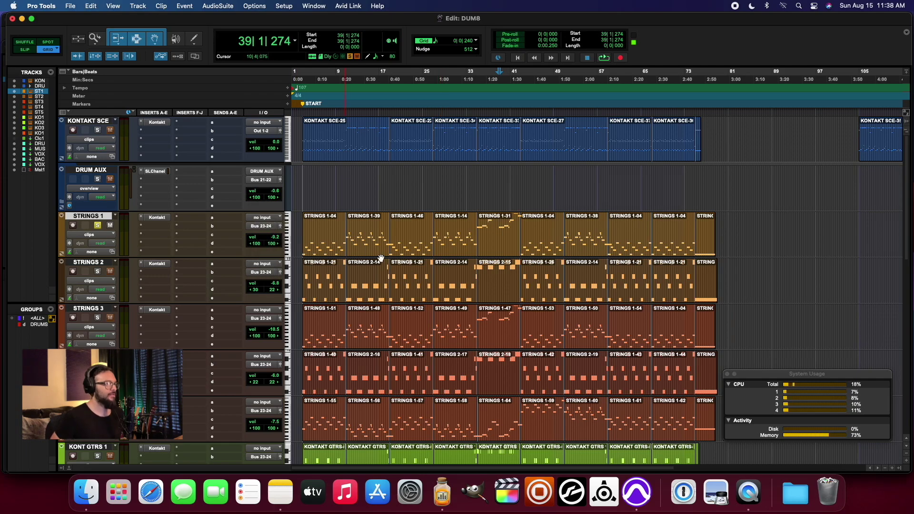
- Play from the STRINGS 1-31 clip and raise the STRINGS 1 volume to -8.5 during playback
left_click(332, 240)
left_click(506, 252)
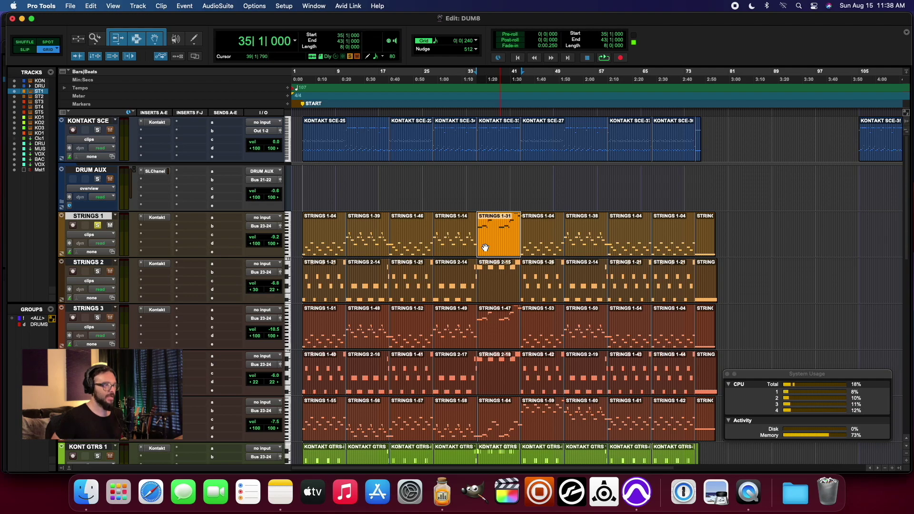
key("space")
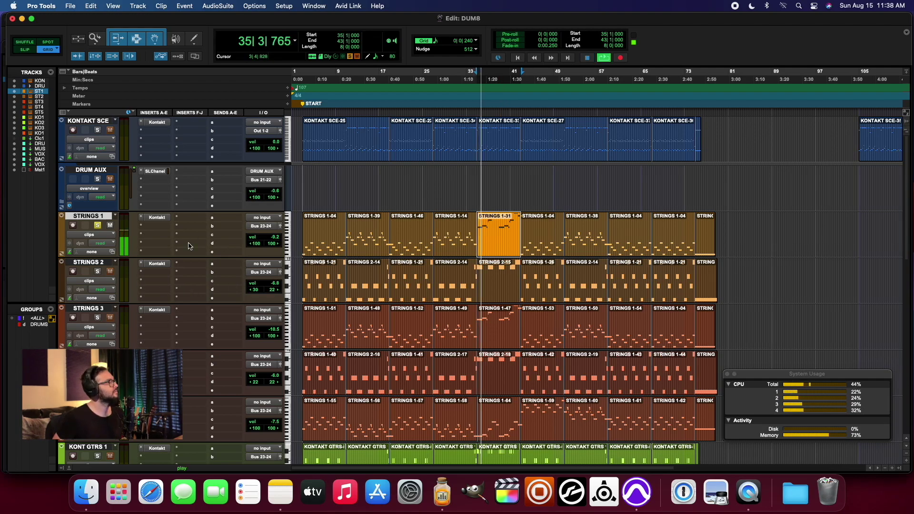
left_click_drag(272, 241, 274, 238)
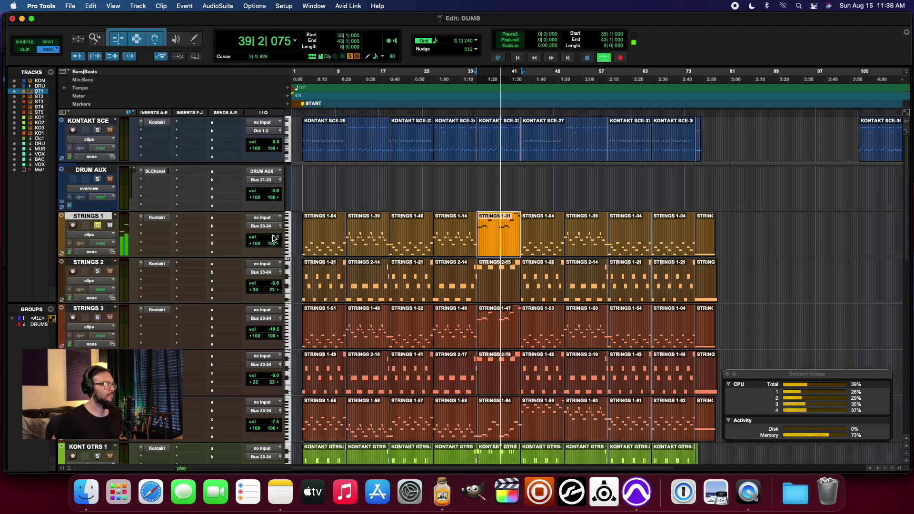
key("space")
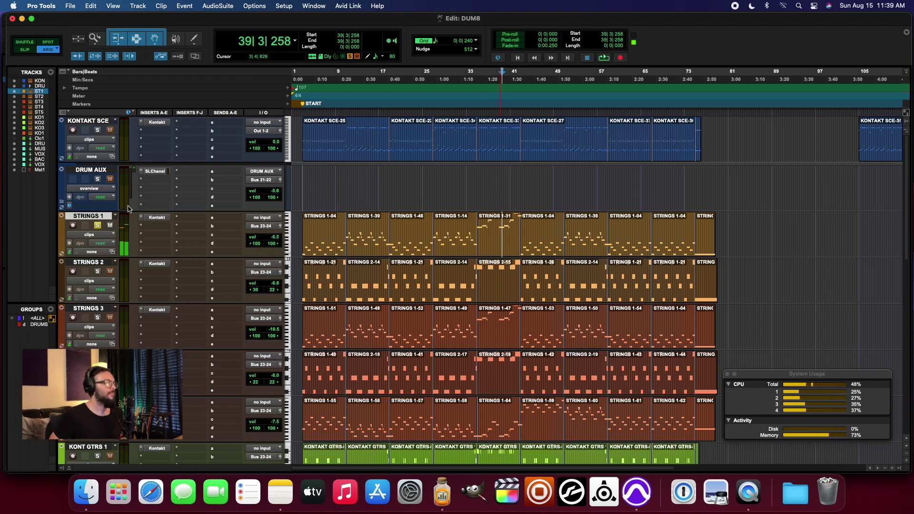
- Append 'S' to the STRINGS 1 track name to make it 'STRINGS 1 SCE' and confirm
double_click(97, 218)
left_click(444, 155)
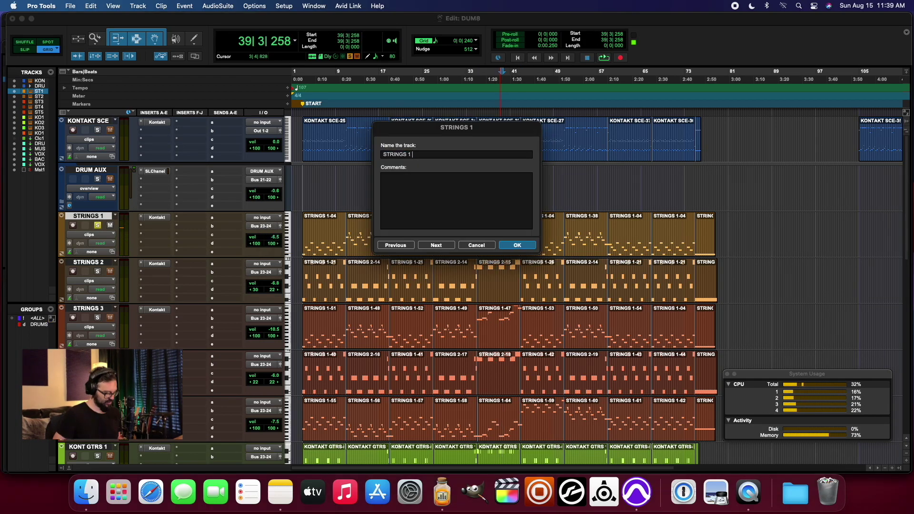
type("SCE")
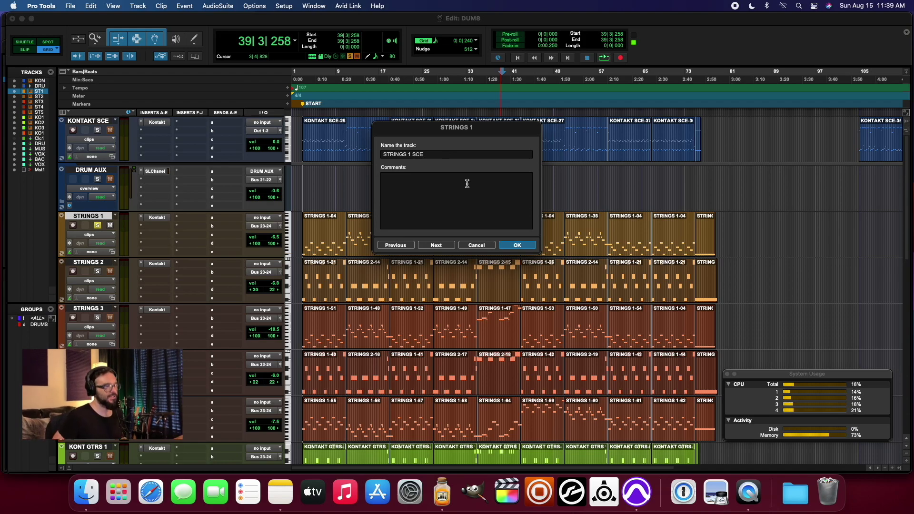
left_click(510, 247)
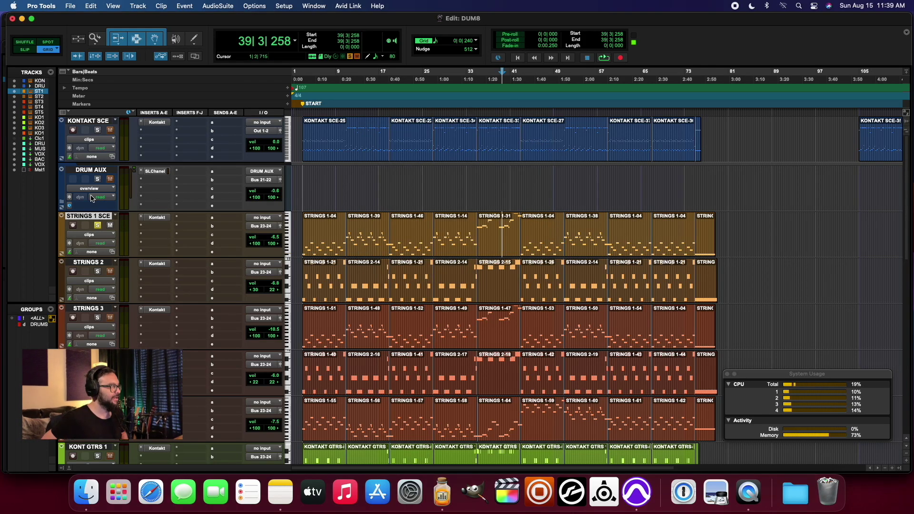
right_click(85, 220)
left_click(80, 221)
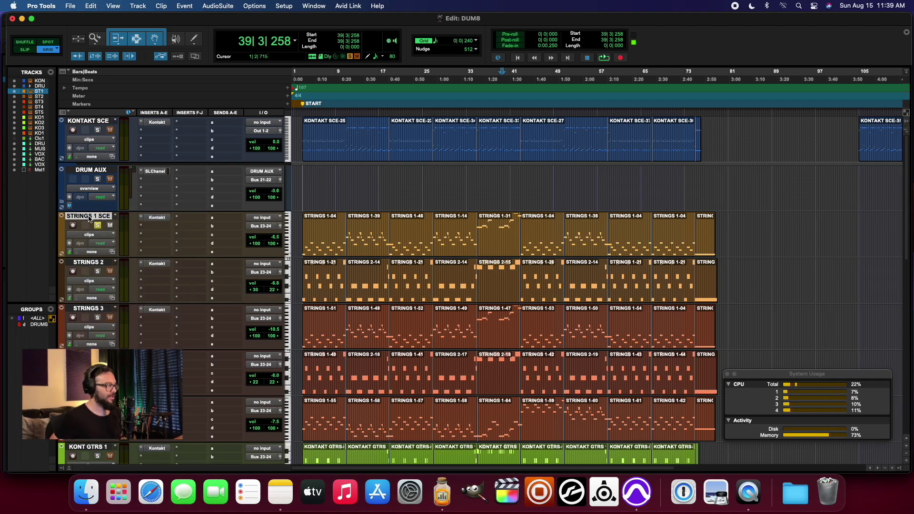
- Commit STRINGS 1 SCE via its track menu, keeping source tracks on Hide and Make Inactive
right_click(89, 218)
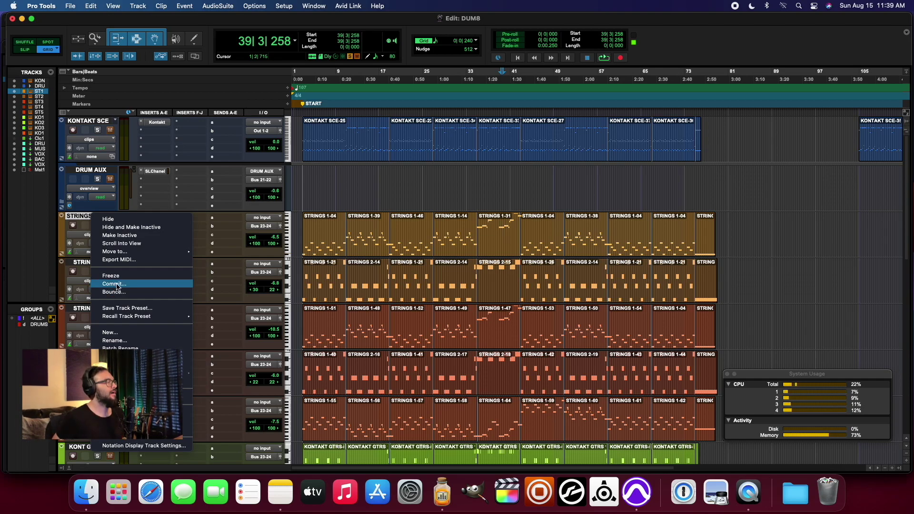
left_click(120, 285)
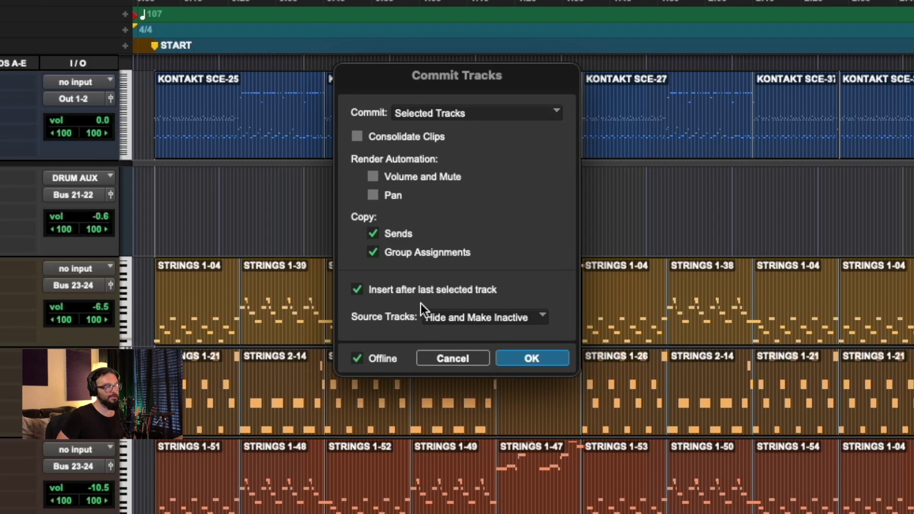
left_click(443, 317)
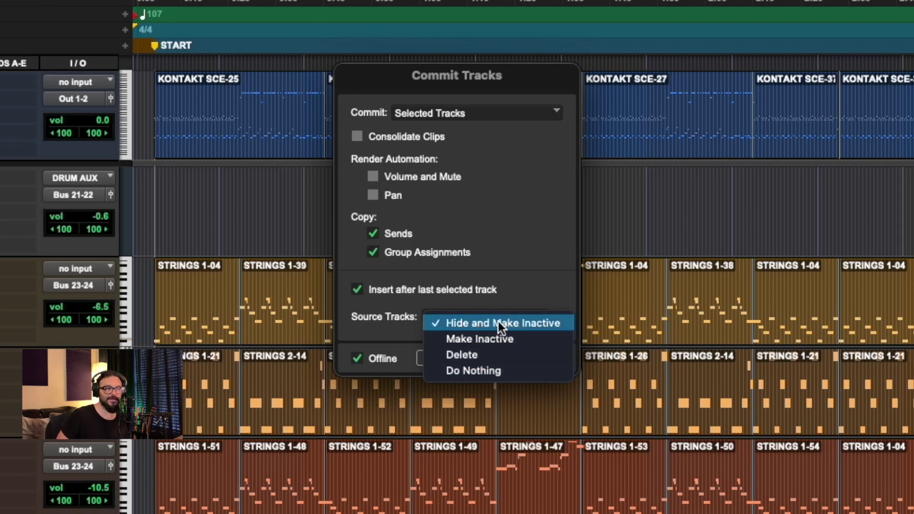
left_click(390, 321)
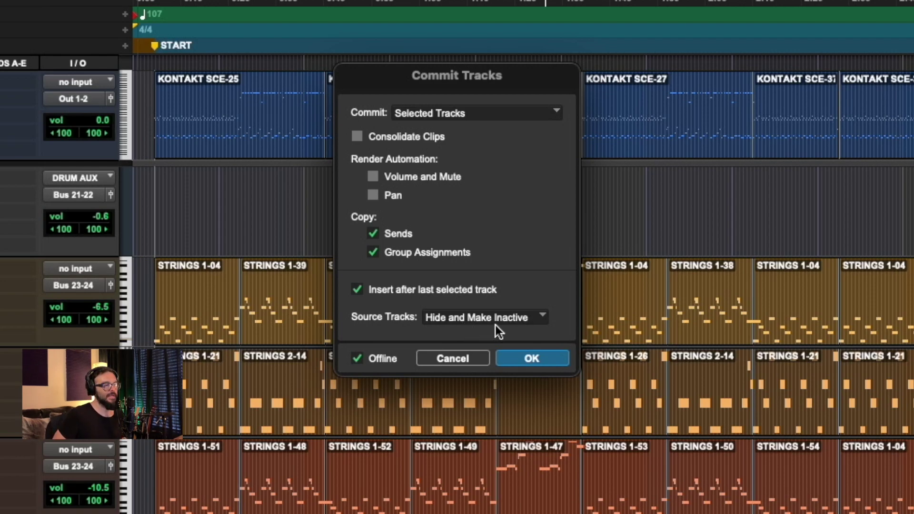
left_click(533, 360)
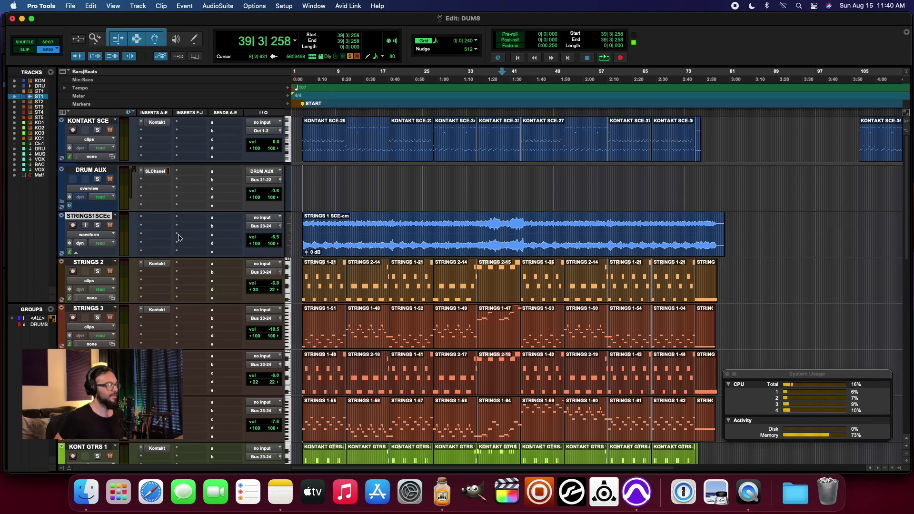
- Trim ' SCE.cm' from the committed track name to leave 'STRINGS 1' and widen the track list
double_click(90, 216)
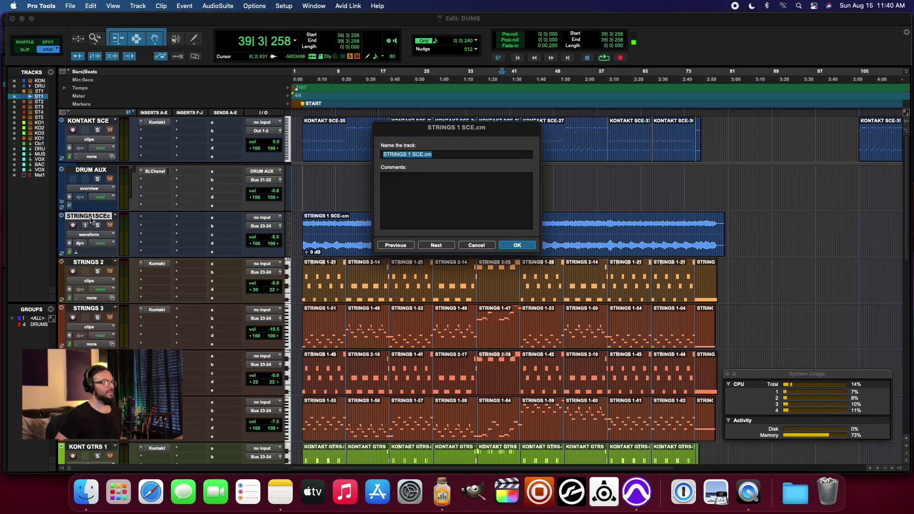
key("Left")
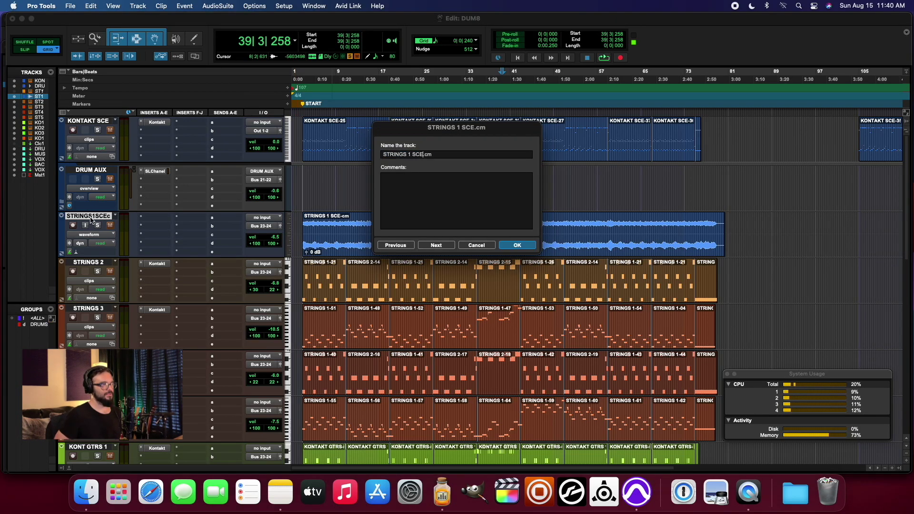
key("Left")
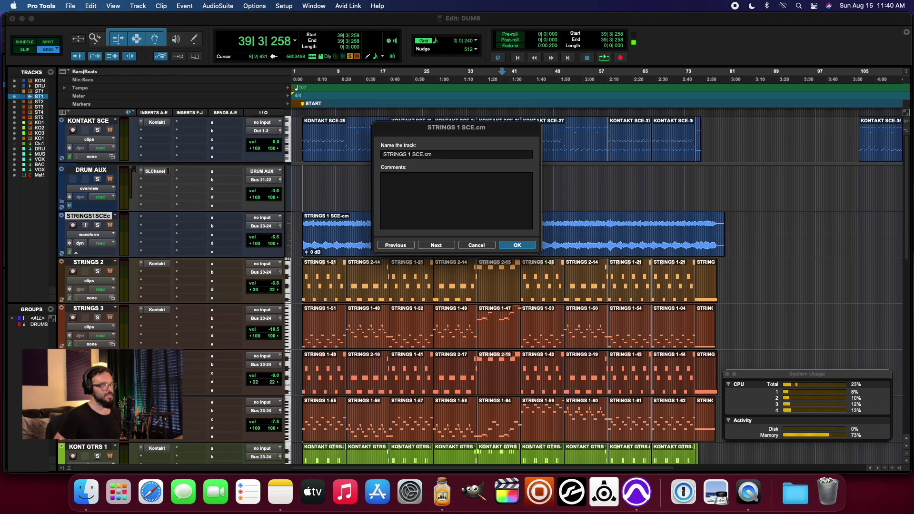
key("BackSpace")
key("Return")
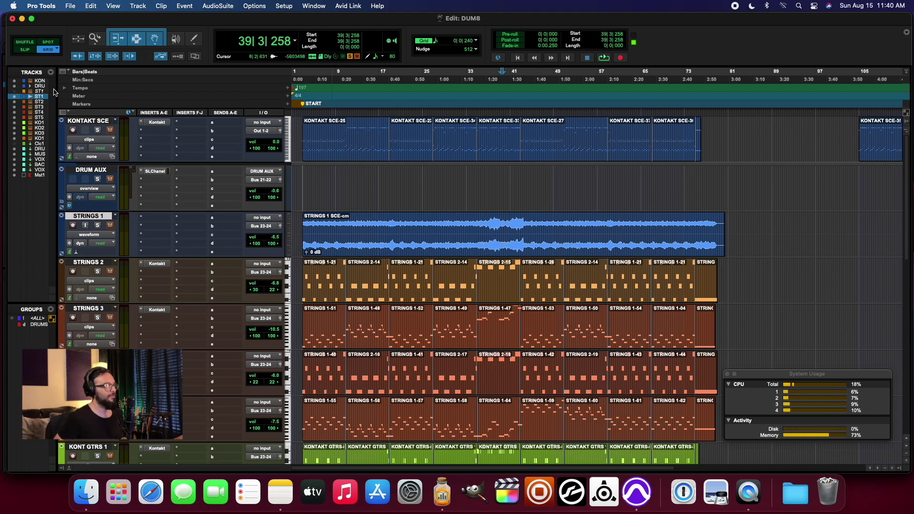
left_click_drag(63, 89, 94, 90)
left_click(66, 91)
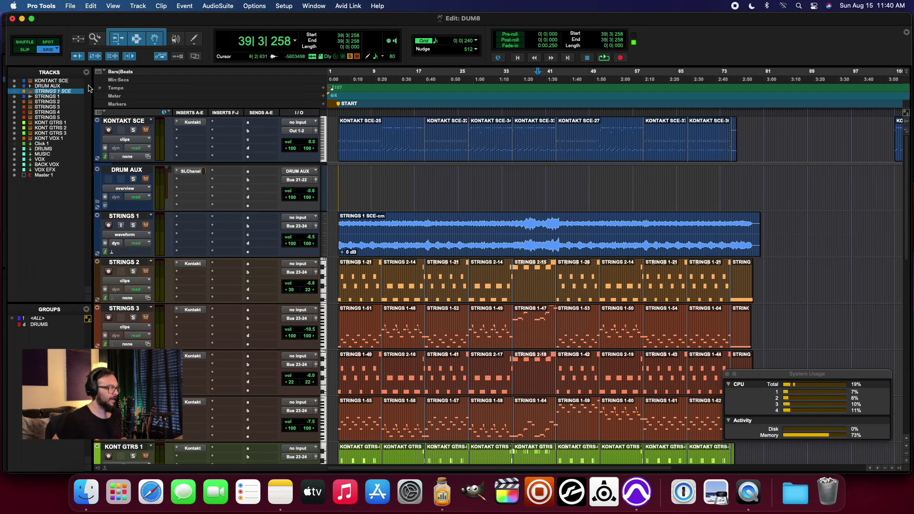
right_click(57, 93)
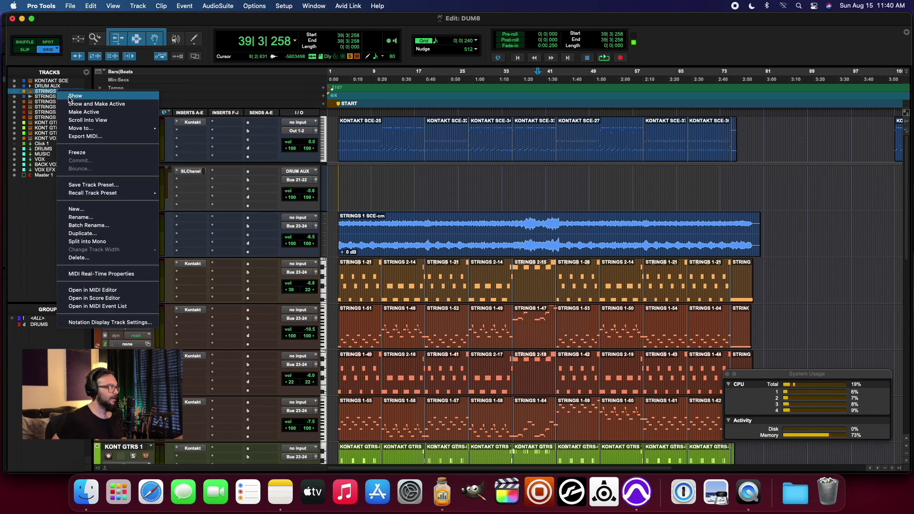
left_click(70, 97)
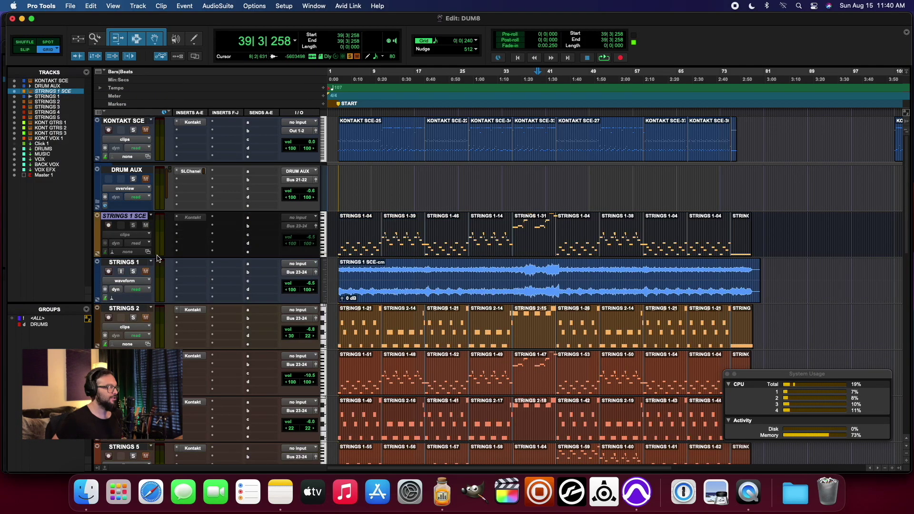
right_click(123, 218)
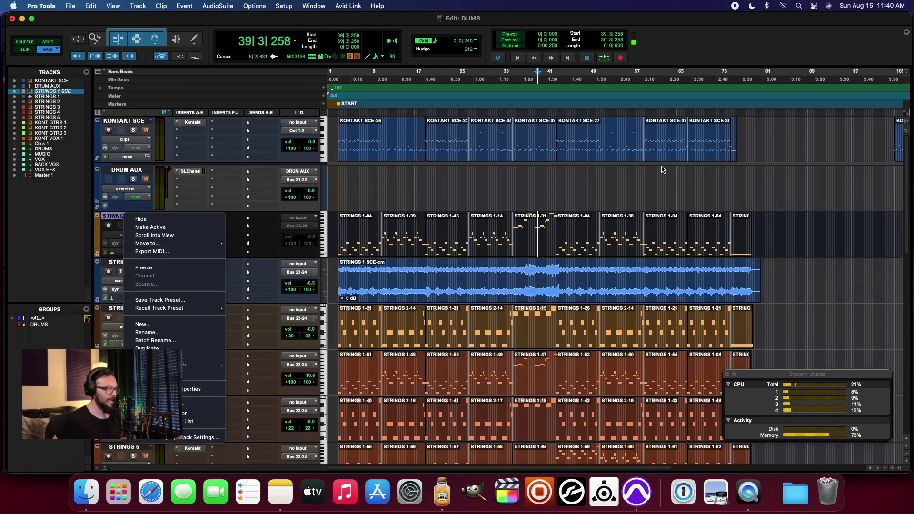
left_click(120, 222)
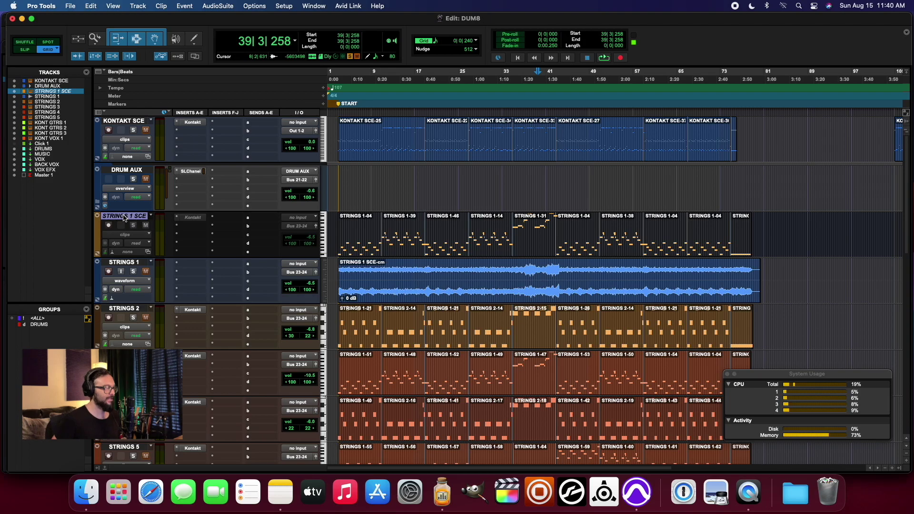
right_click(123, 218)
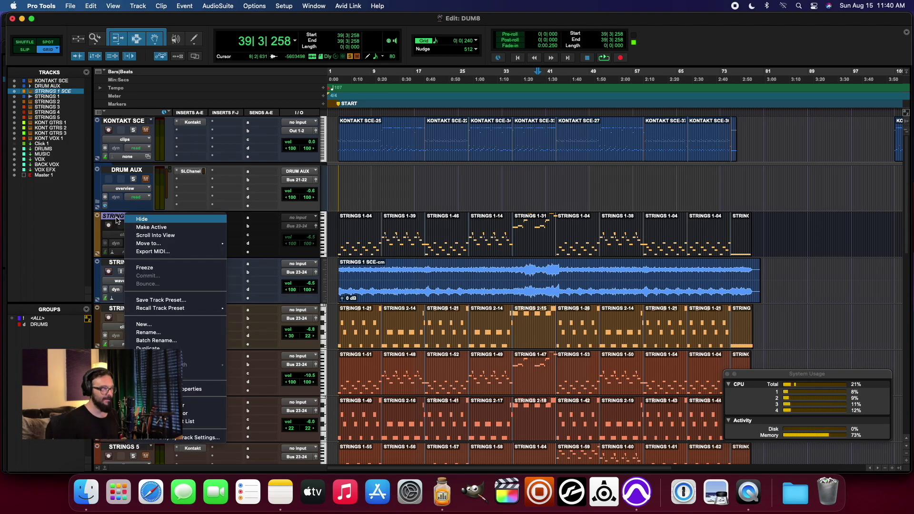
left_click(134, 219)
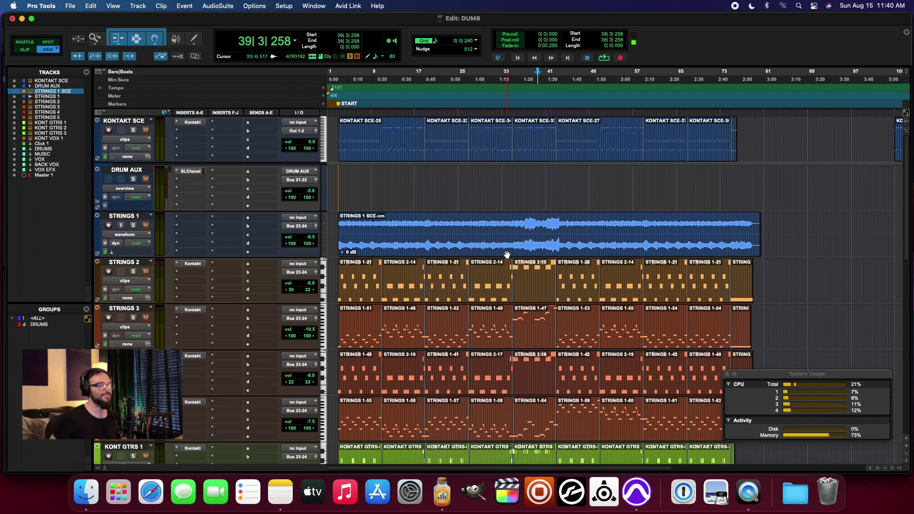
- Select the bar 35–43 range on STRINGS 1 and extend the selection to the MUSIC track
left_click(424, 251)
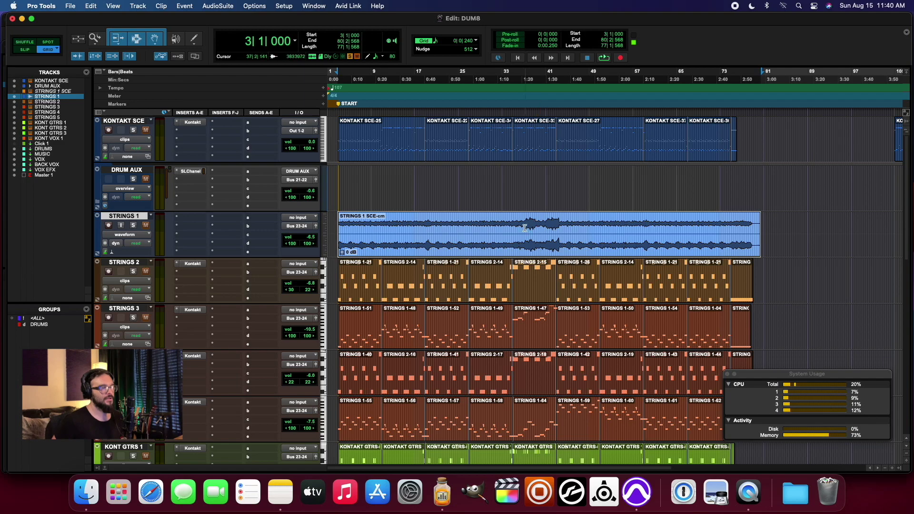
left_click(528, 291)
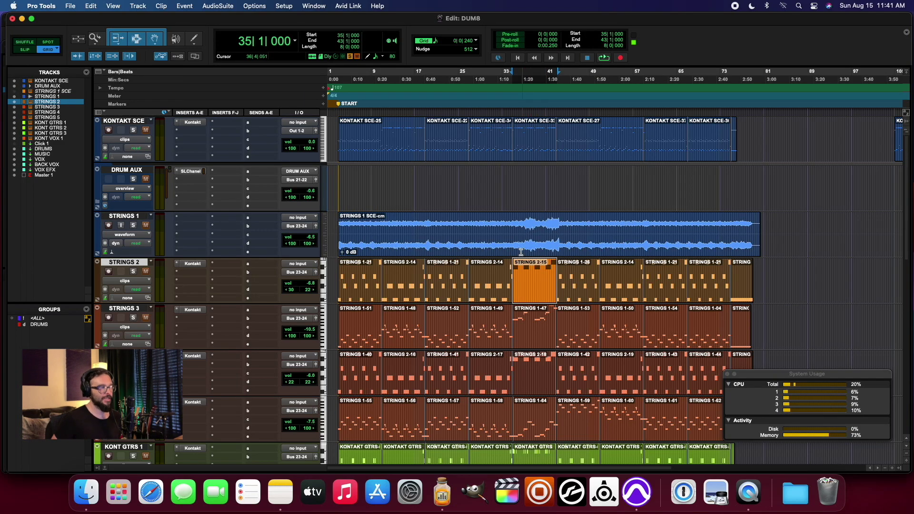
left_click(130, 218)
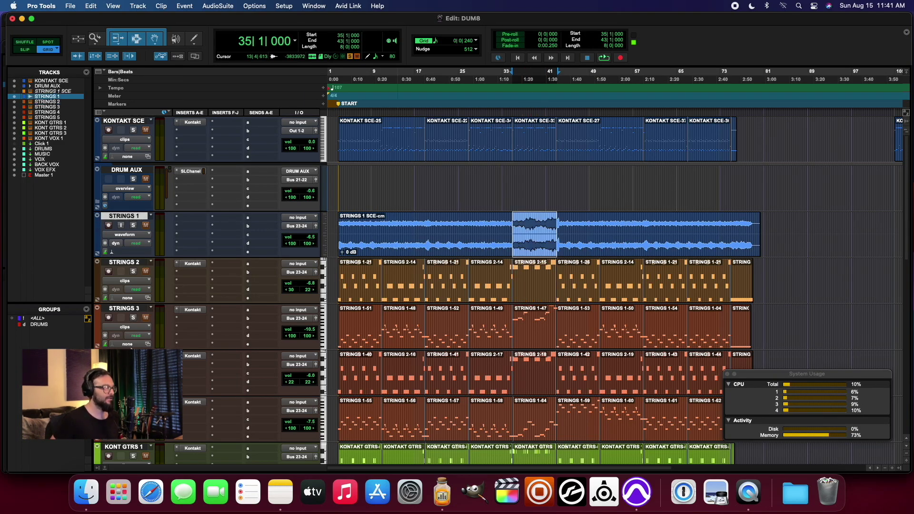
scroll(131, 349, "down", 4)
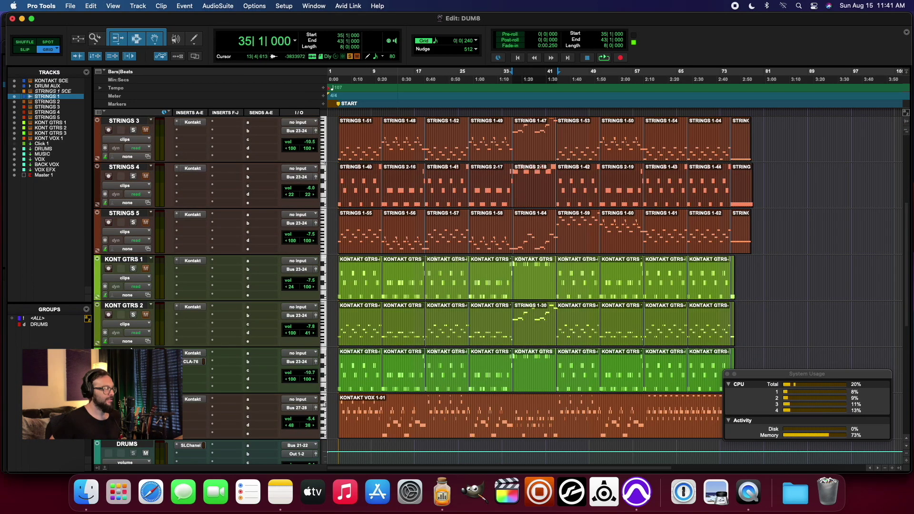
scroll(132, 349, "down", 3)
left_click(133, 349)
scroll(162, 246, "up", 7)
- Play back the selection to hear the committed STRINGS 1 audio, then stop
key("space")
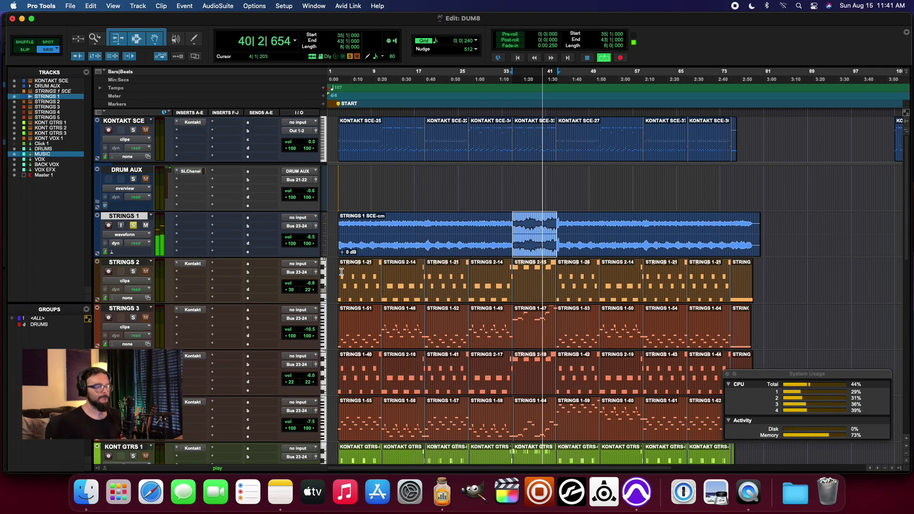
key("space")
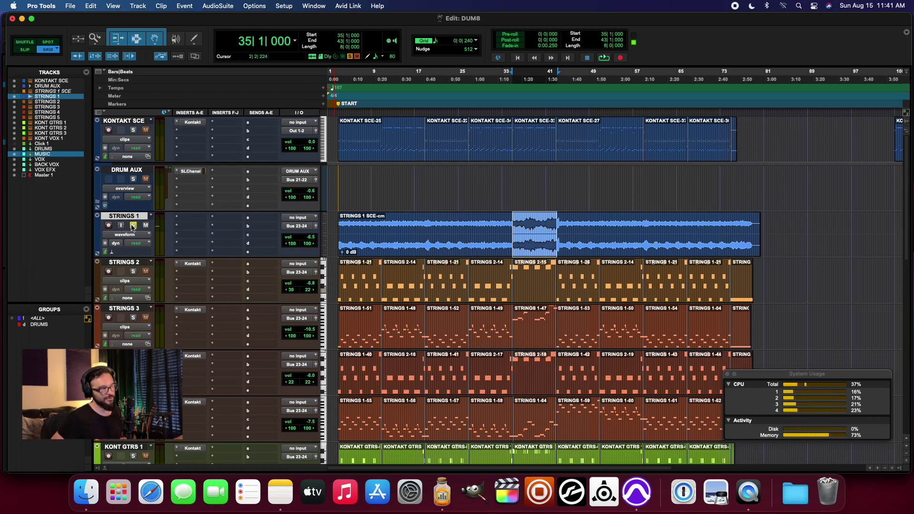
scroll(139, 323, "down", 2)
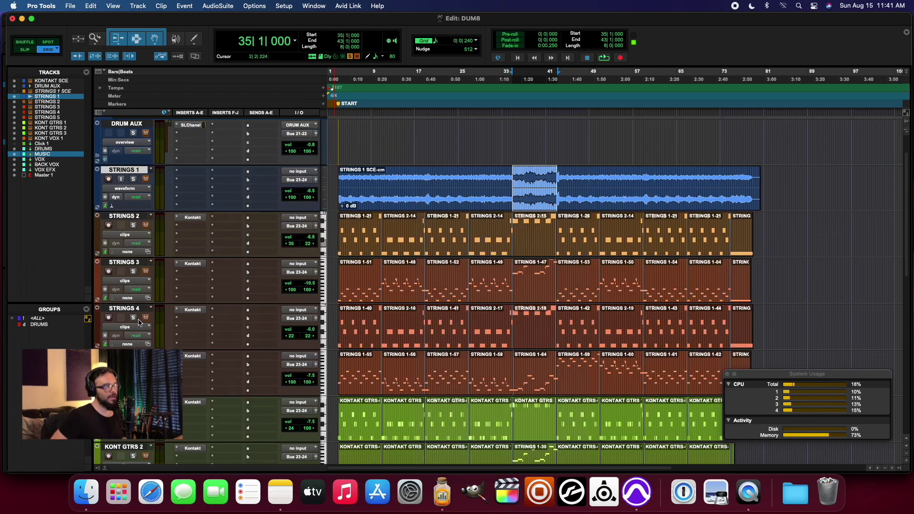
scroll(138, 213, "up", 2)
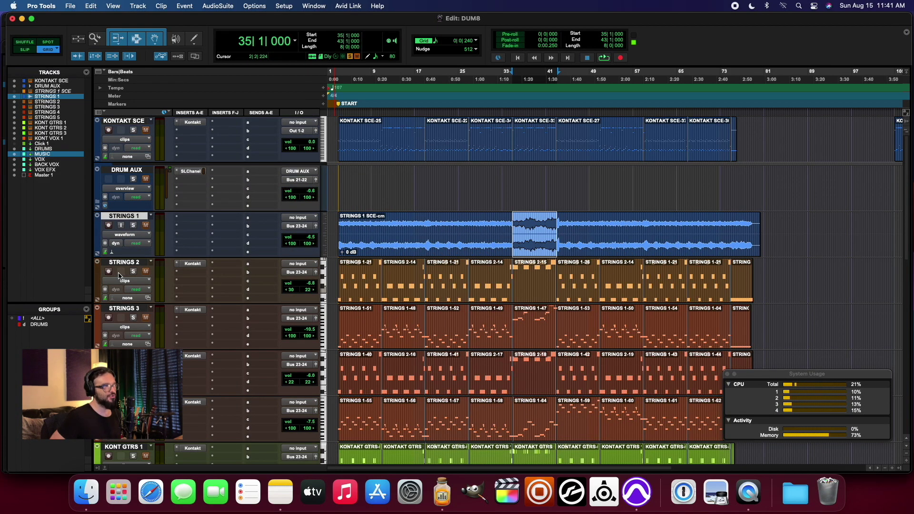
- Save the session as DUM8_commits and open the Commit Tracks settings for STRINGS 2
left_click(70, 6)
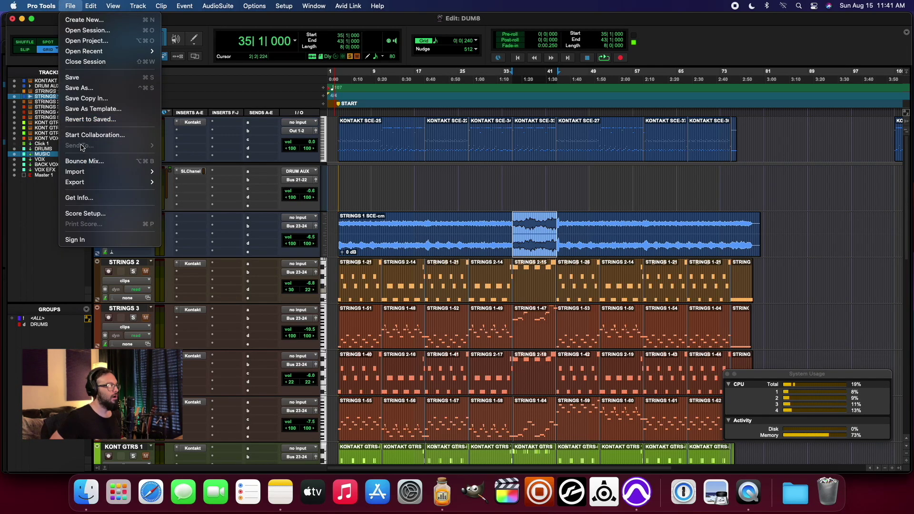
right_click(135, 264)
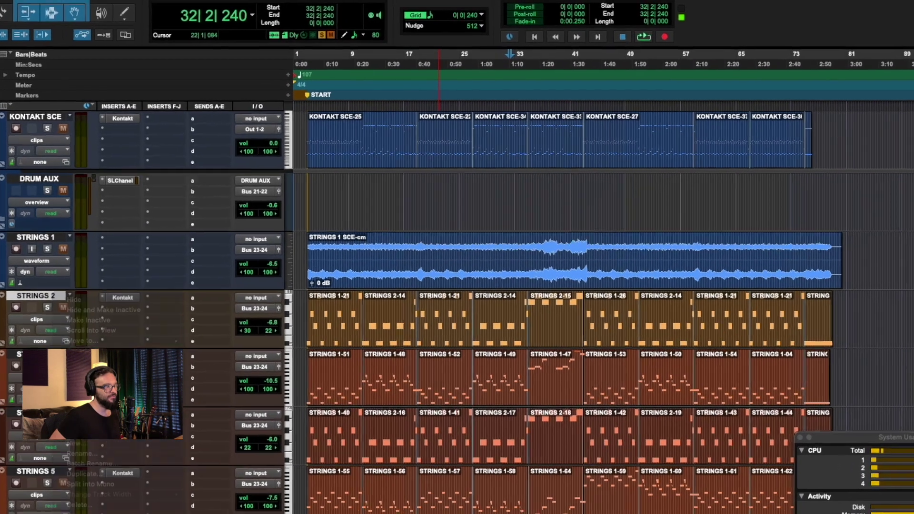
left_click(160, 330)
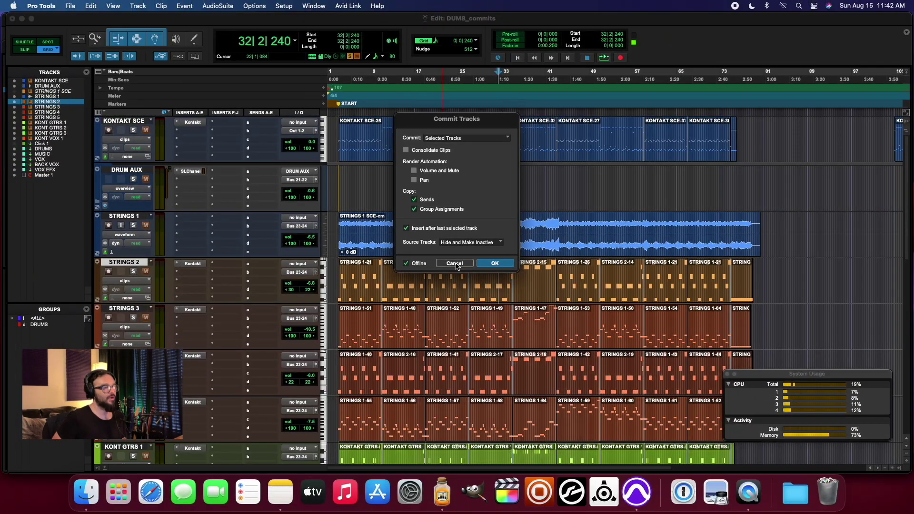
- Cancel Commit Tracks, select every STRINGS 2 clip from first to last, and play them
left_click(455, 264)
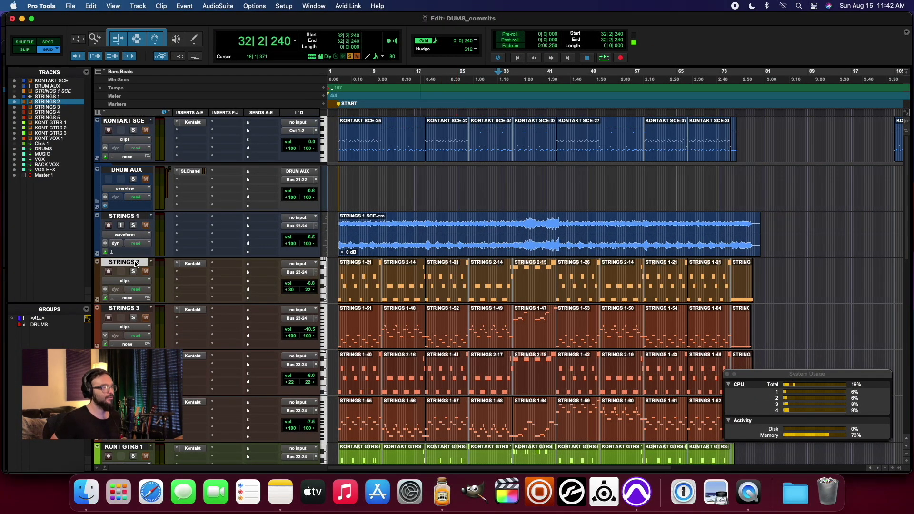
left_click(365, 293)
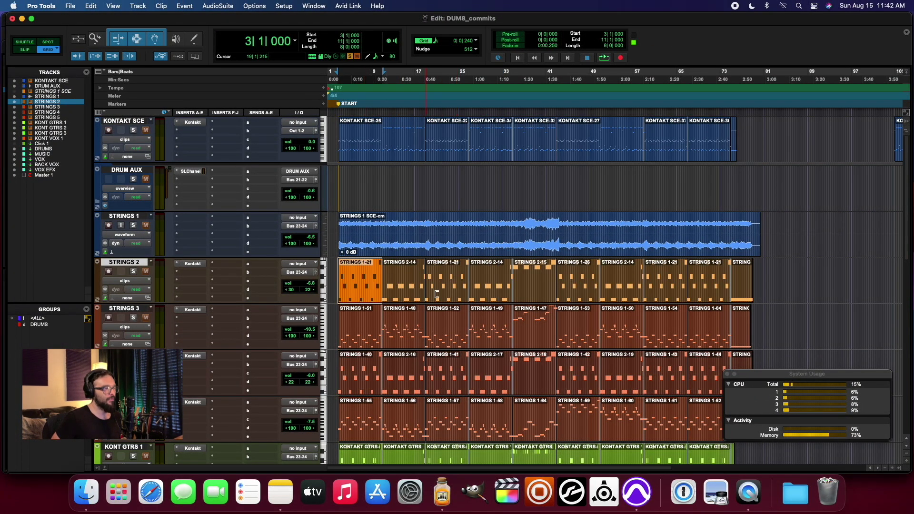
left_click(739, 291, "shift")
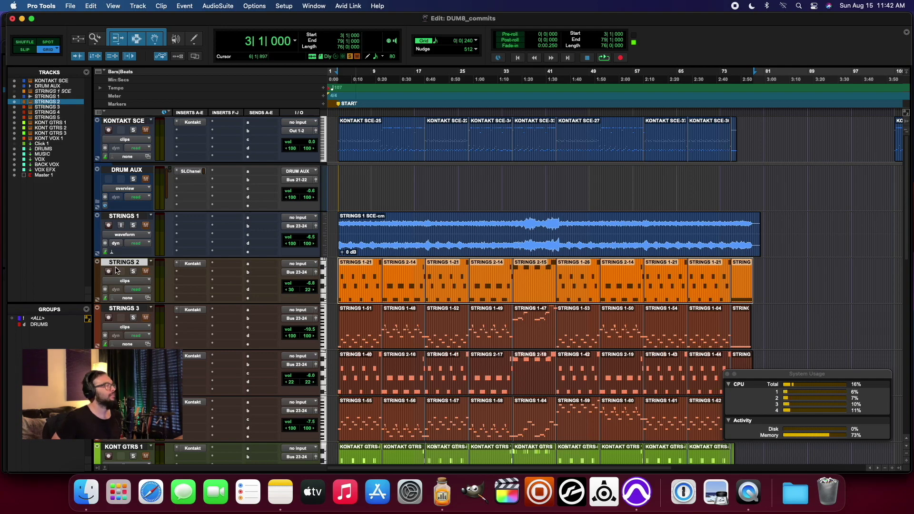
scroll(312, 310, "down", 4)
scroll(131, 453, "down", 2)
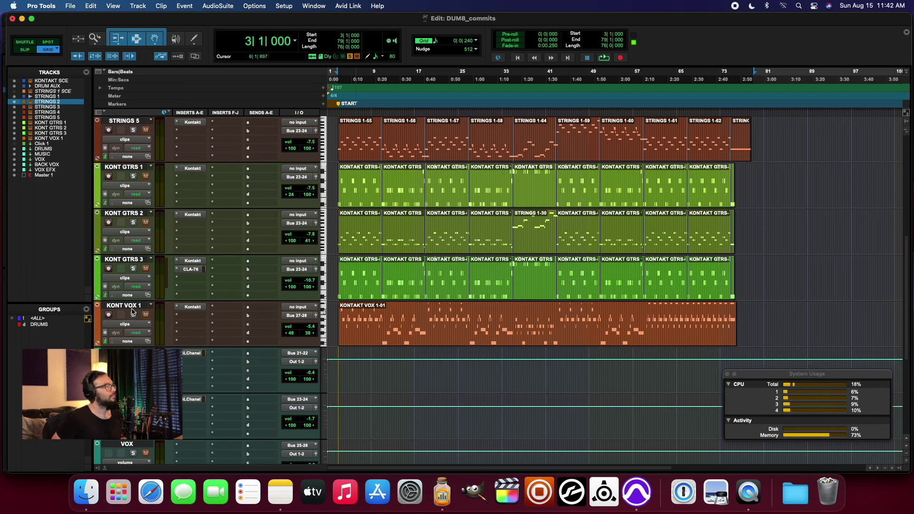
scroll(136, 307, "up", 6)
key("space")
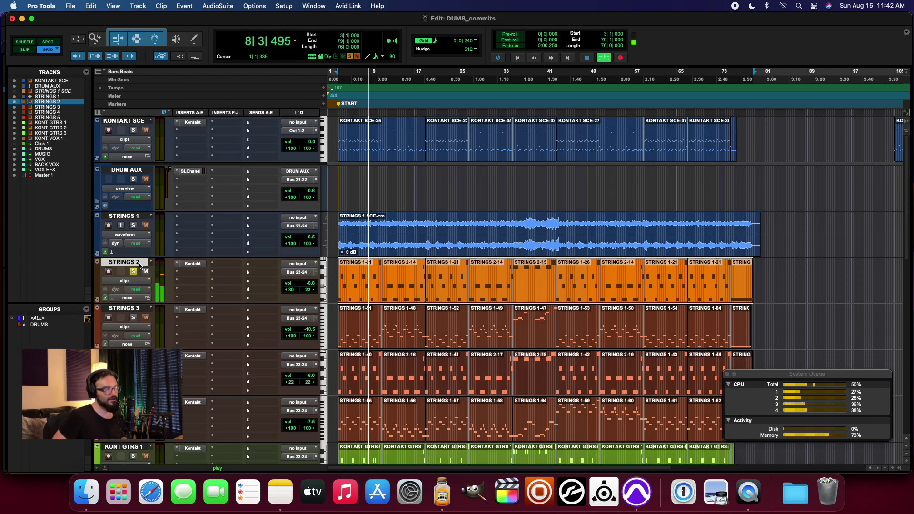
- Stop playback, commit STRINGS 2 with Hide and Make Inactive, then play the new STRINGS 2.cm audio
key("space")
right_click(119, 264)
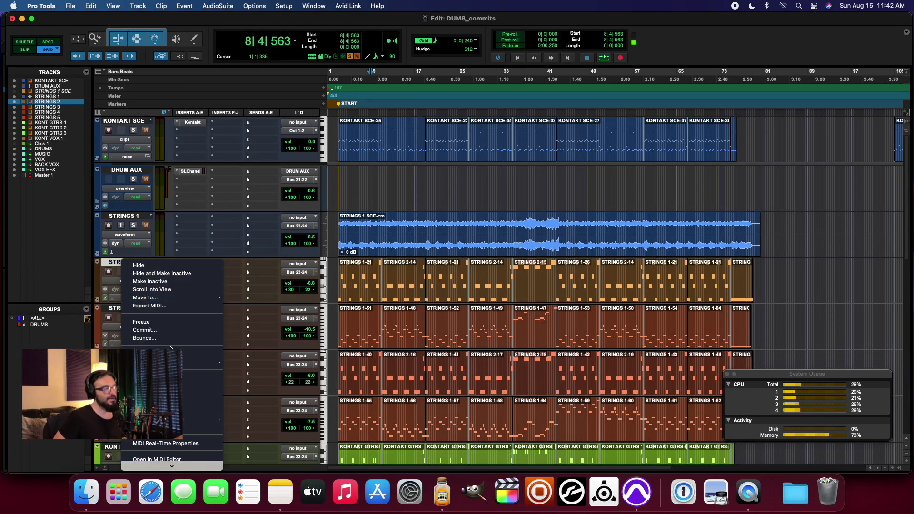
left_click(145, 330)
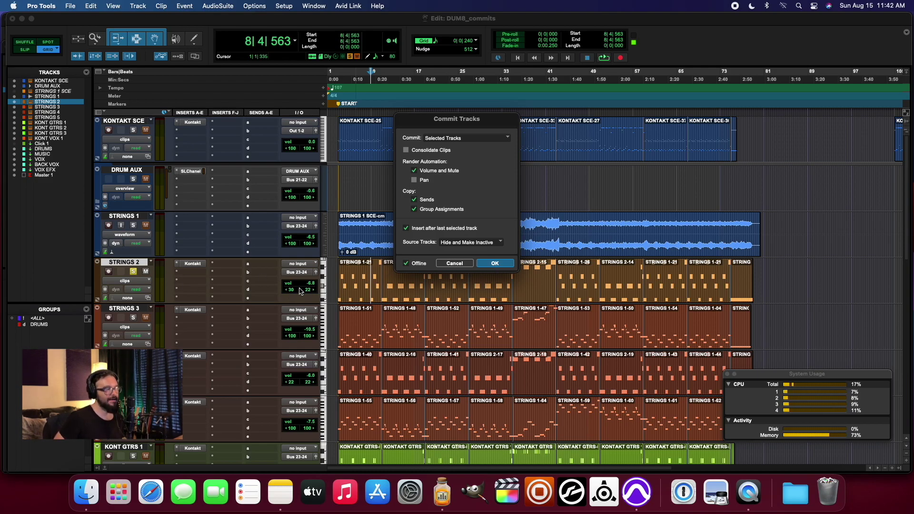
left_click(496, 264)
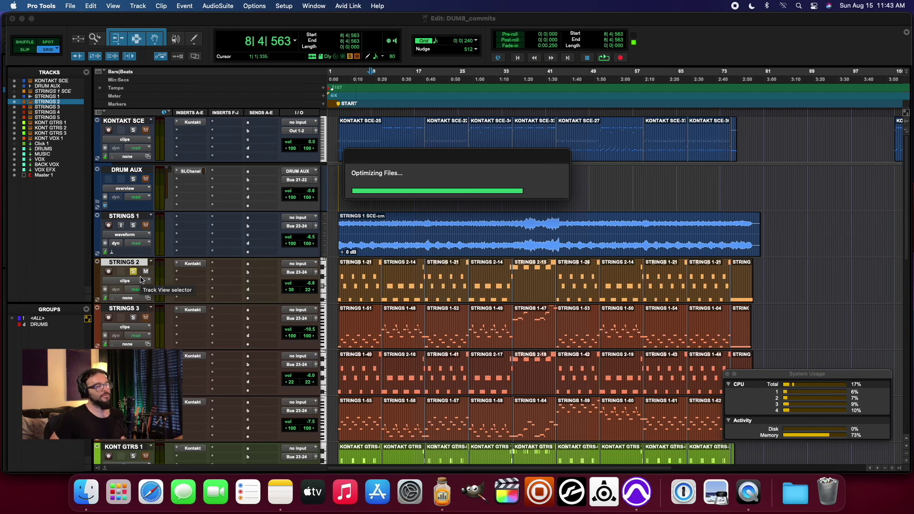
key("space")
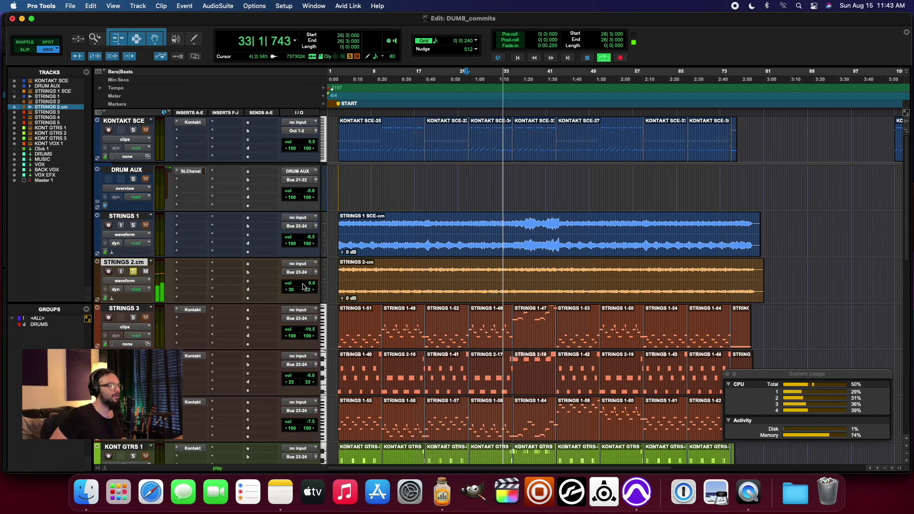
- Stop playback and open Commit for STRINGS 1 with Volume and Mute automation rendering unchecked
key("space")
left_click(129, 218)
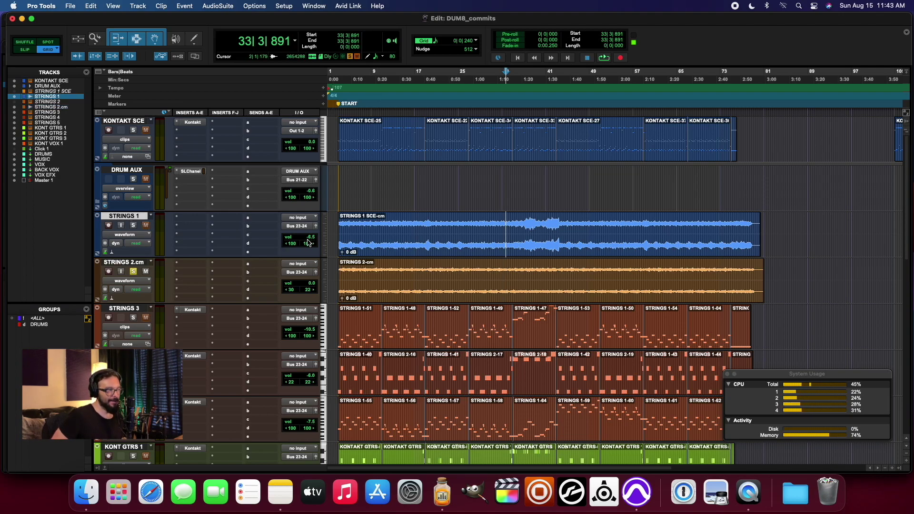
left_click(126, 263)
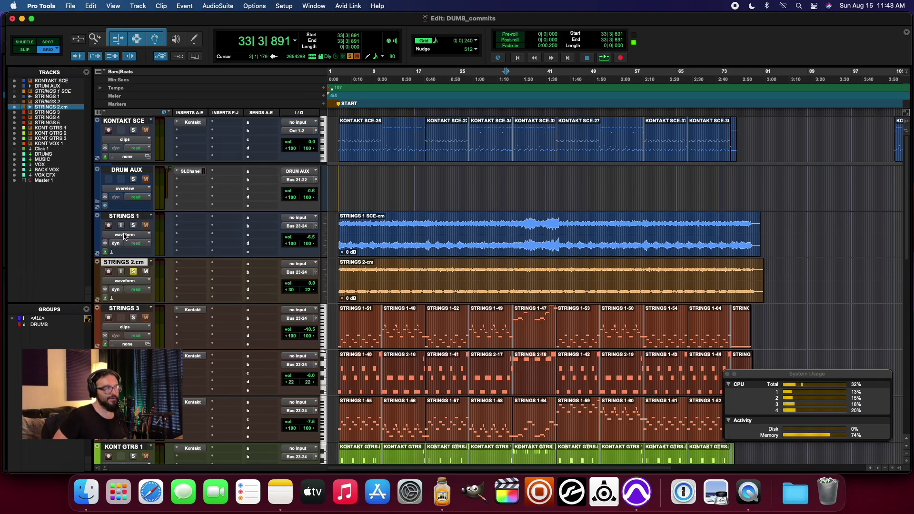
left_click(123, 217)
right_click(124, 216)
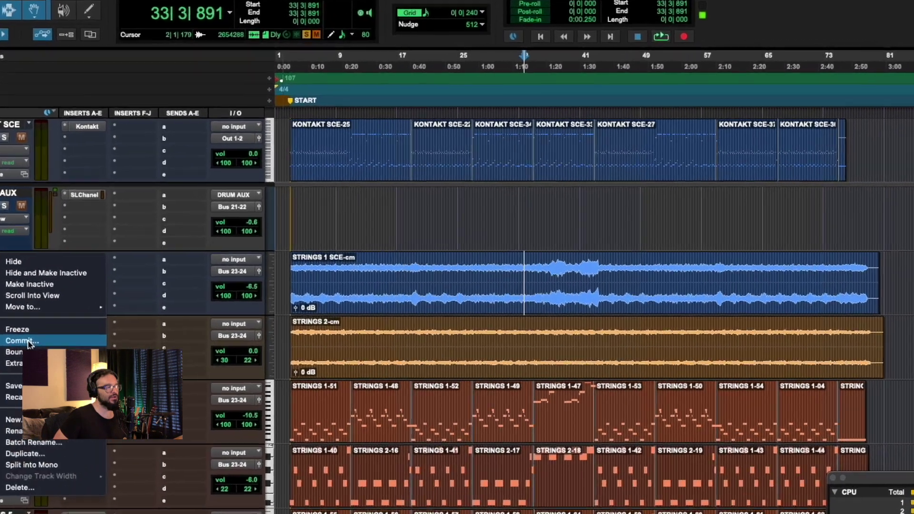
left_click(147, 275)
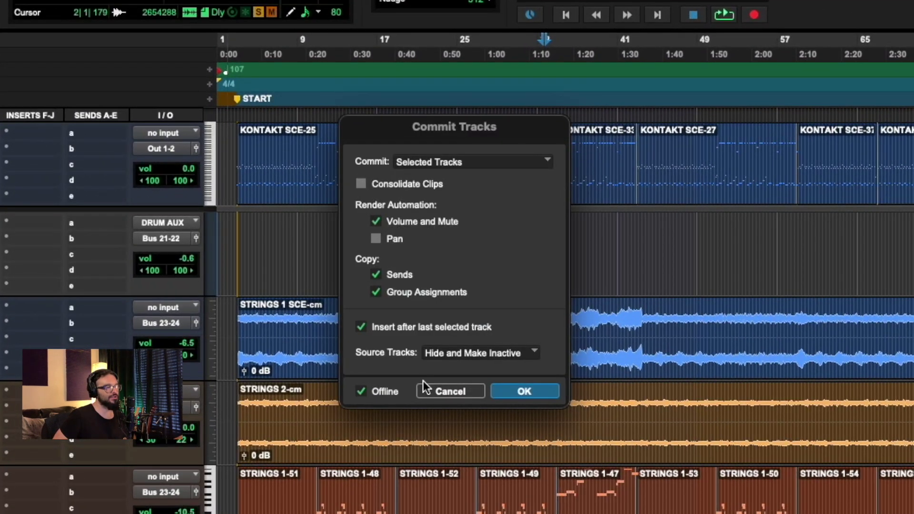
left_click(423, 220)
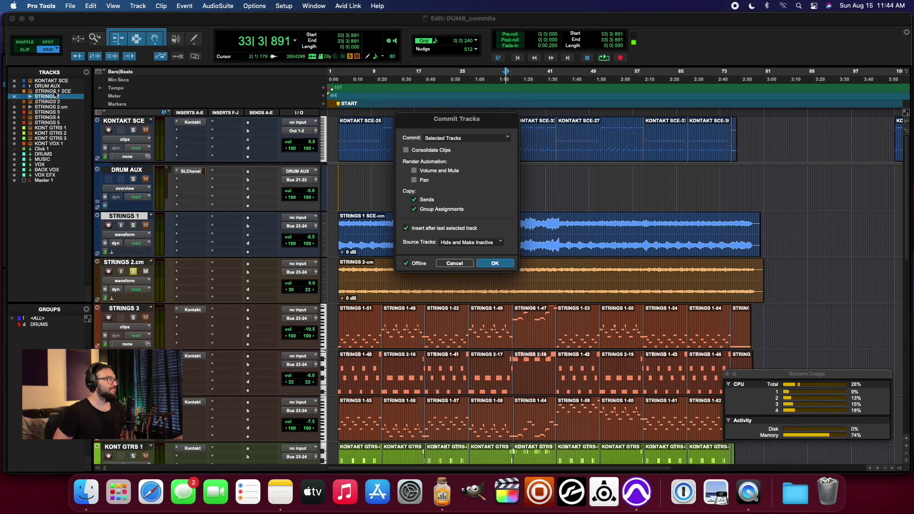
- Dismiss the commit dialog, then show, activate and re-hide the STRINGS 1 SCE track
key("Return")
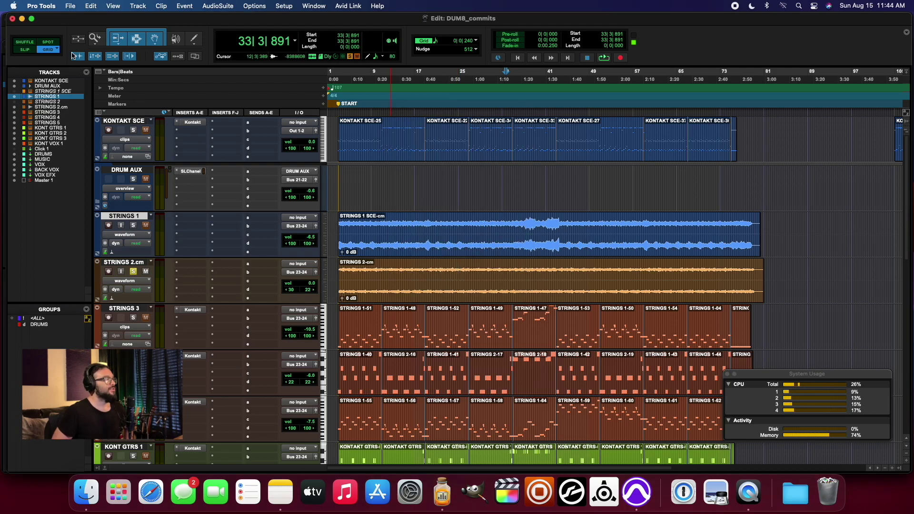
left_click(56, 91)
right_click(62, 90)
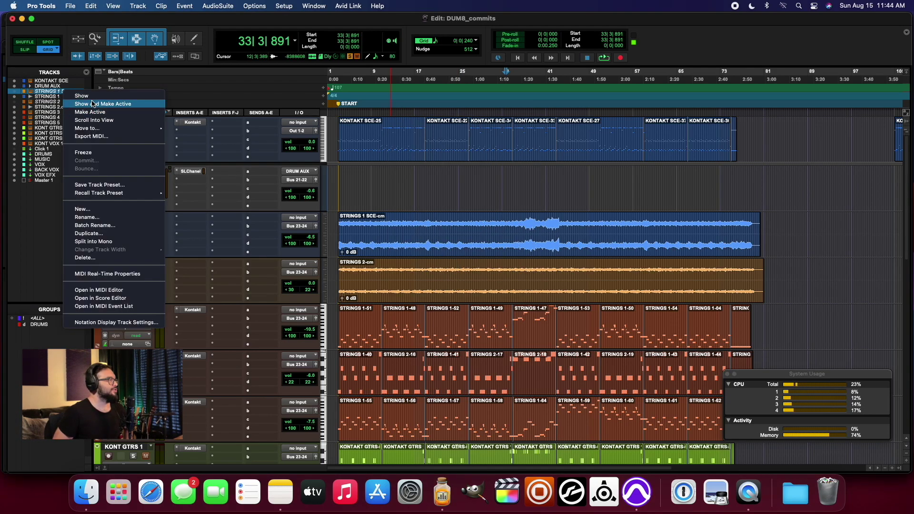
left_click(93, 100)
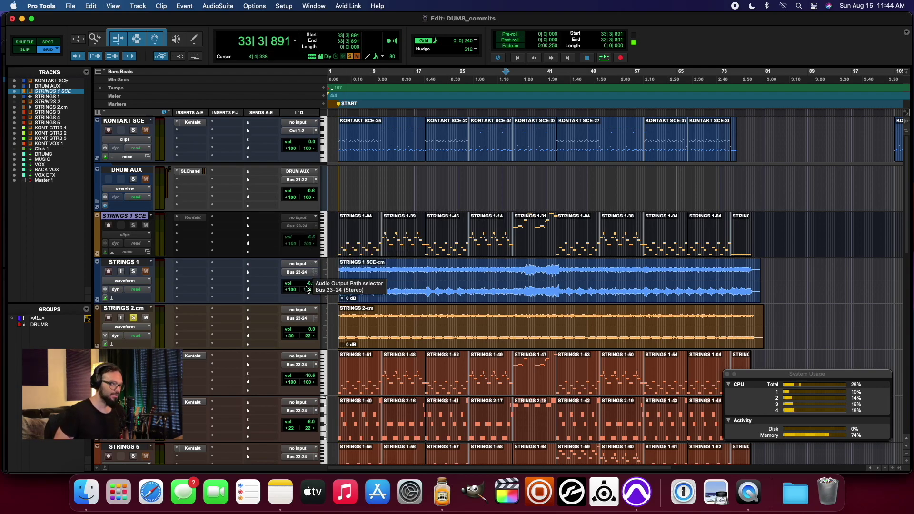
right_click(56, 92)
left_click(66, 97)
- Bring up Commit settings for STRINGS 2.cm and cancel without rendering
left_click(137, 262)
right_click(138, 262)
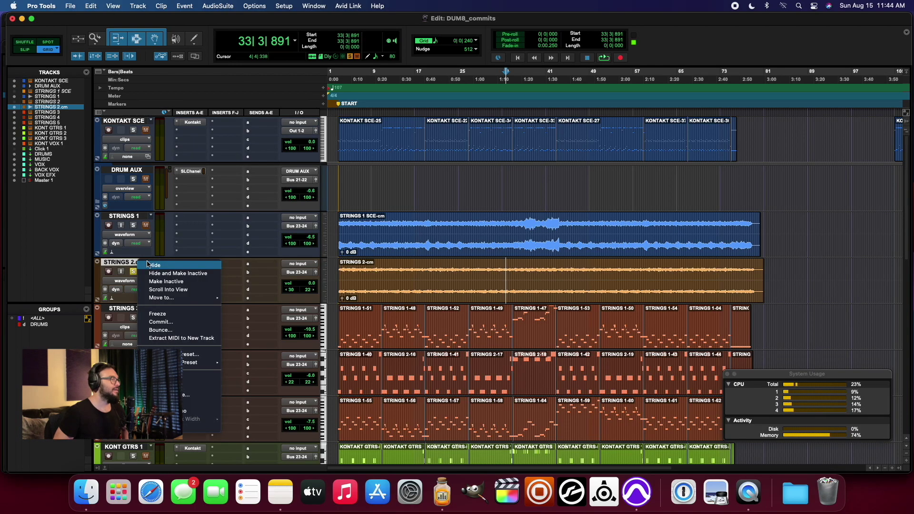
left_click(170, 322)
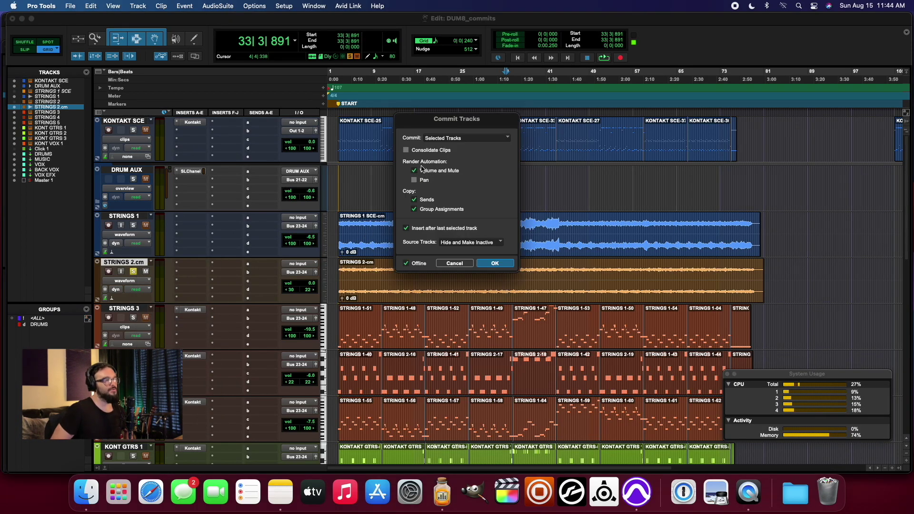
left_click(454, 263)
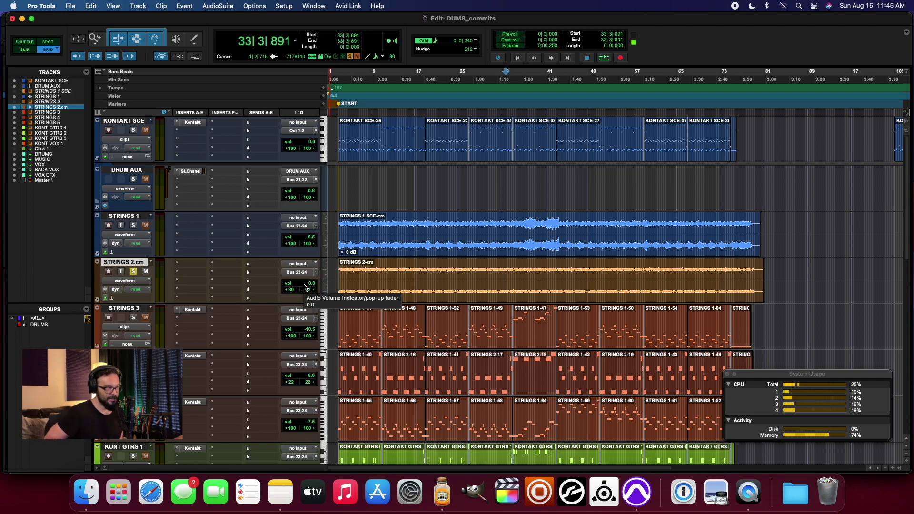
- Show the hidden STRINGS 2 track from the Tracks list
left_click(50, 103)
right_click(54, 102)
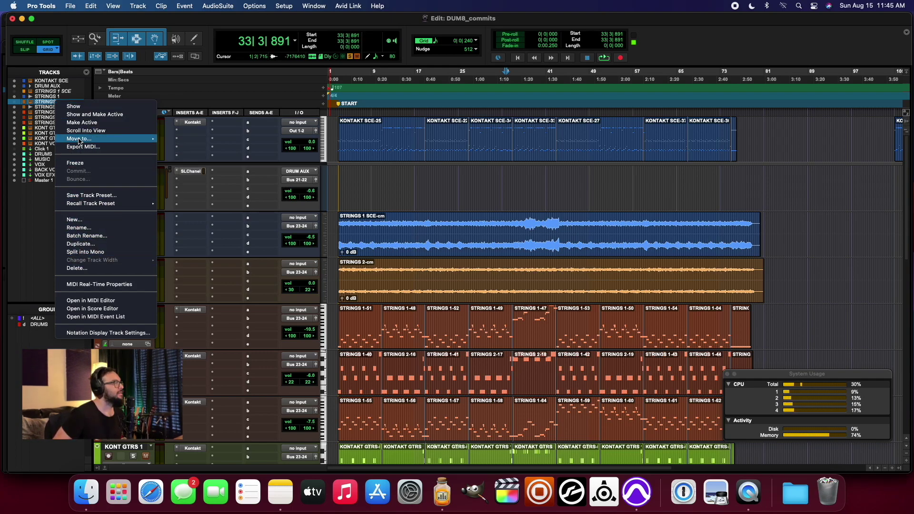
left_click(95, 106)
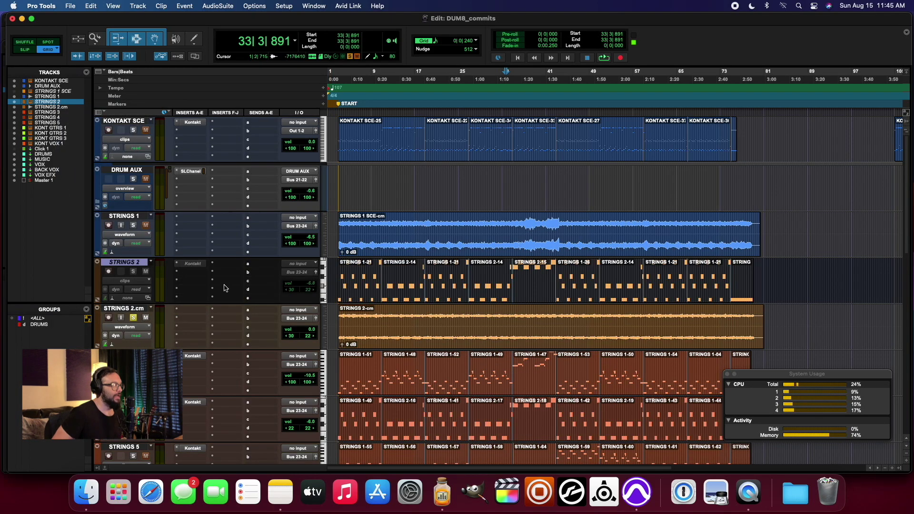
- Reset STRINGS 2.cm volume to 0.0 dB, unsolo it, and bring up STRINGS 2's options to hide it
left_click(306, 330)
left_click_drag(305, 333, 303, 336)
left_click(307, 329, "alt")
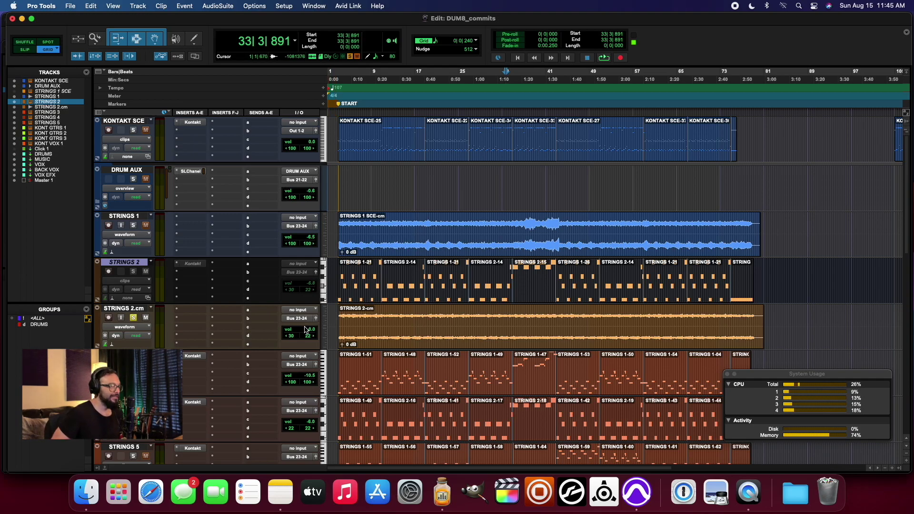
left_click(133, 318)
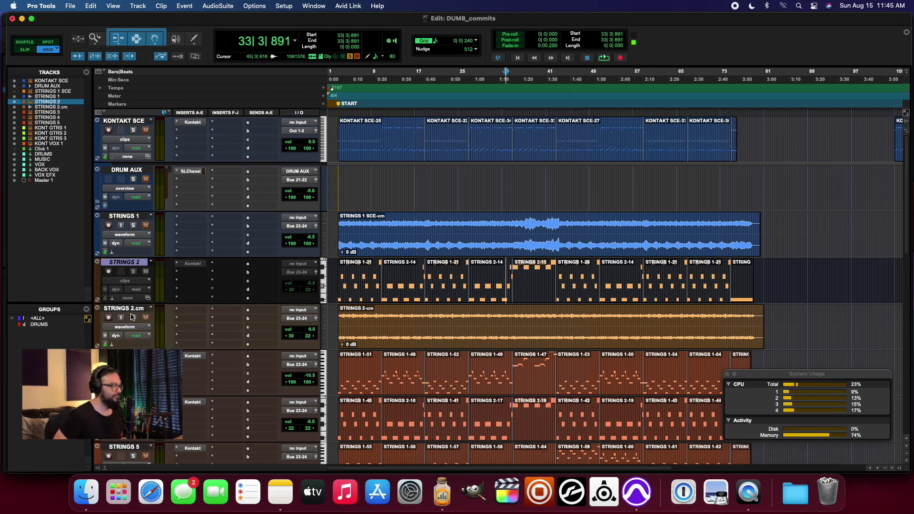
right_click(51, 105)
left_click(66, 109)
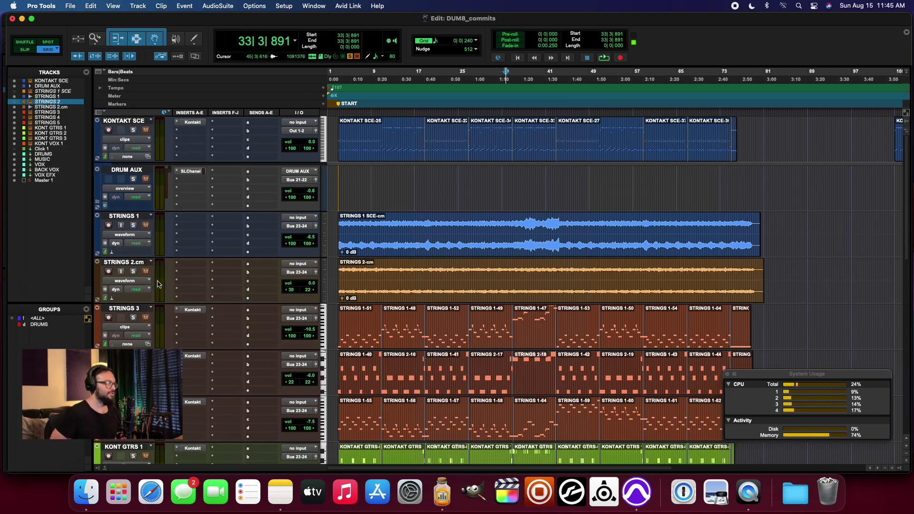